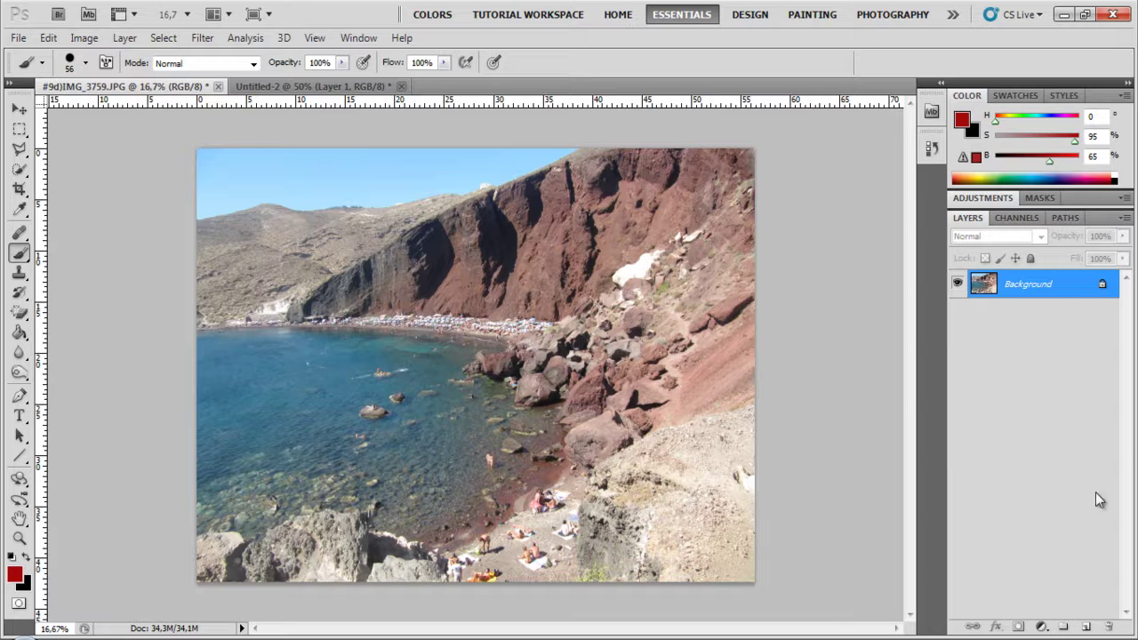
click(359, 38)
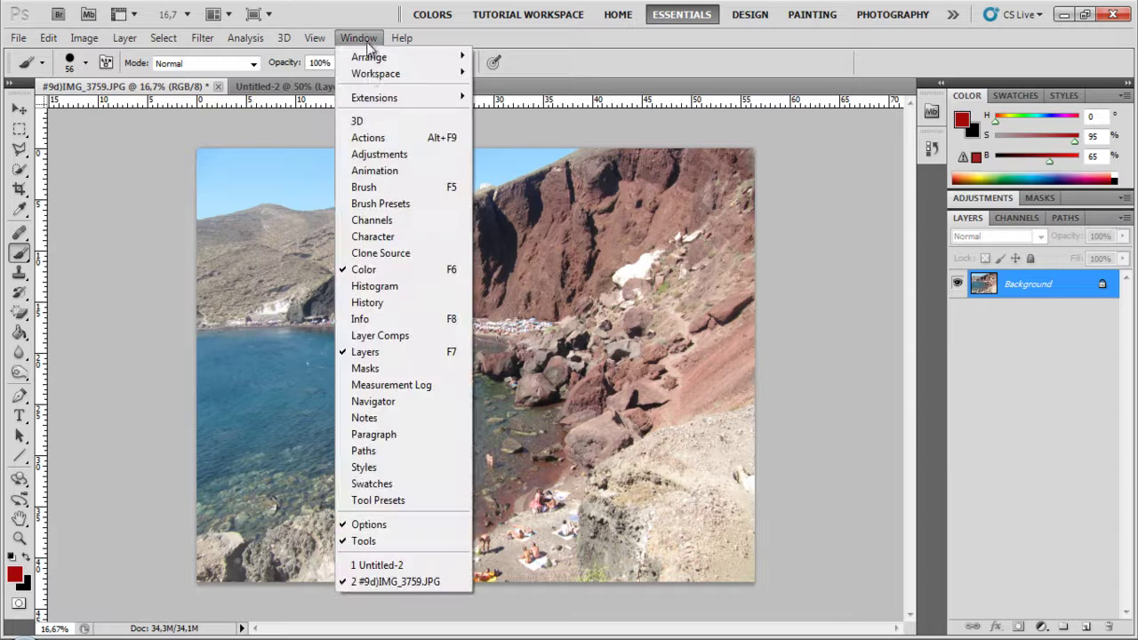
click(854, 316)
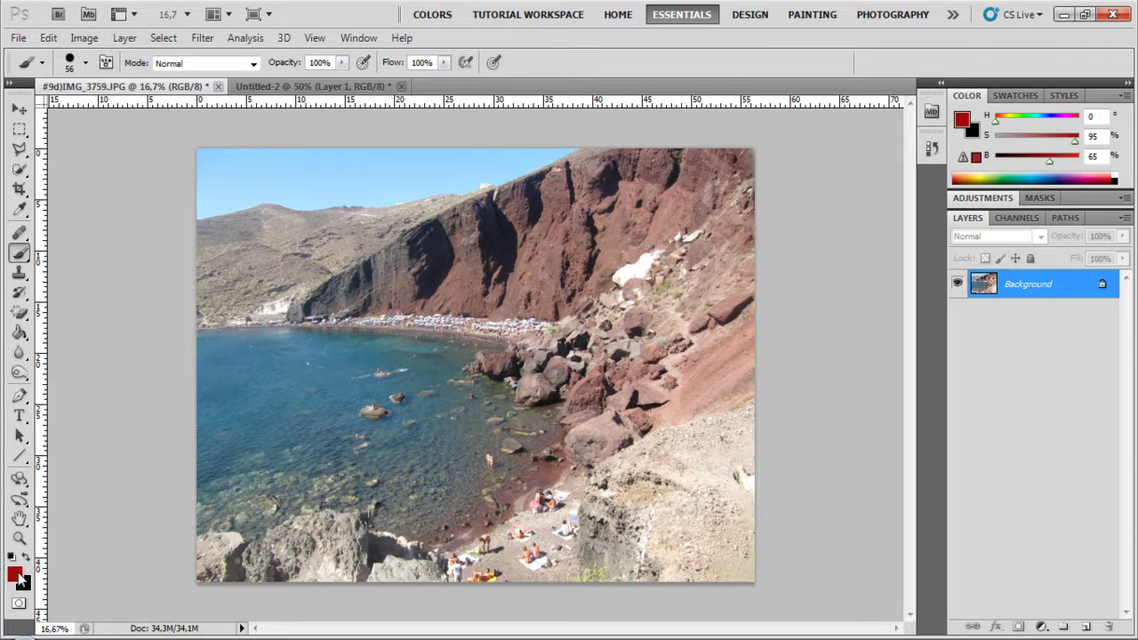
Brush the words RED BEACH in red by hand directly on the Background layer, across the middle of the photo.
mouse_move(392, 297)
mouse_down()
mouse_move(393, 360)
mouse_move(428, 352)
mouse_up()
mouse_move(434, 302)
mouse_down()
mouse_move(458, 343)
mouse_move(455, 320)
mouse_move(481, 342)
mouse_up()
drag(480, 296, 480, 341)
mouse_move(380, 388)
mouse_down()
mouse_move(382, 425)
mouse_move(418, 432)
mouse_move(391, 440)
mouse_up()
mouse_move(425, 384)
mouse_down()
mouse_move(425, 434)
mouse_move(455, 432)
mouse_up()
mouse_move(427, 405)
mouse_down()
mouse_move(448, 405)
mouse_move(455, 384)
mouse_up()
mouse_move(462, 432)
mouse_down()
mouse_move(472, 376)
mouse_move(490, 425)
mouse_up()
mouse_move(467, 409)
mouse_down()
mouse_move(520, 378)
mouse_move(515, 425)
mouse_up()
drag(524, 365, 525, 416)
mouse_move(525, 393)
mouse_down()
mouse_move(537, 357)
mouse_move(546, 411)
mouse_up()
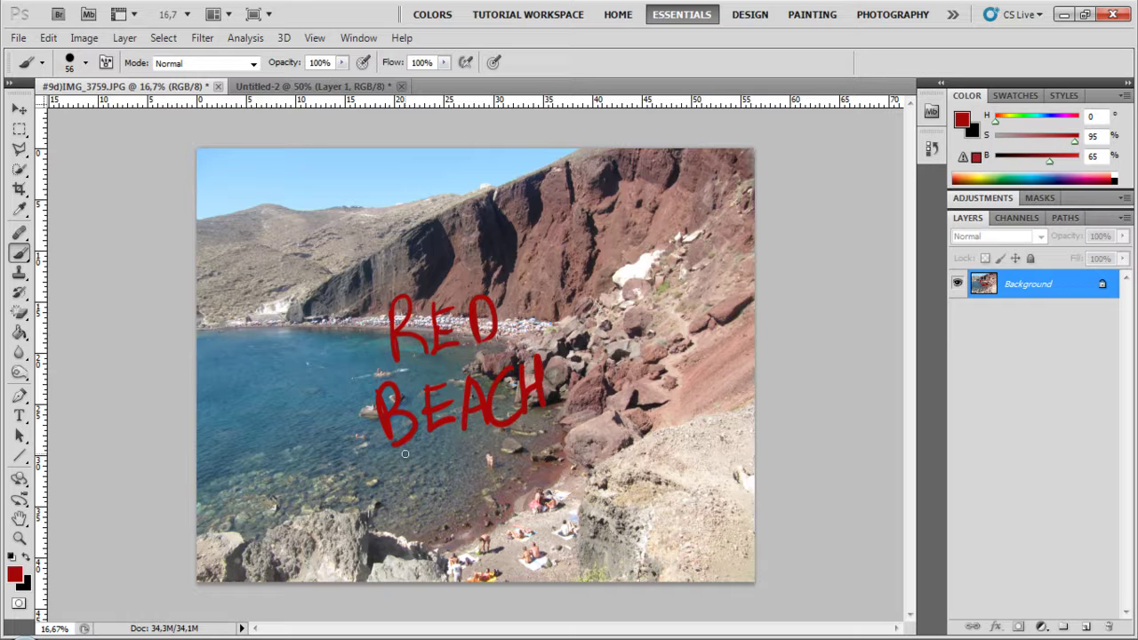
Revert the photo through its history to the state before the red lettering on the Background.
click(929, 149)
click(799, 173)
click(928, 151)
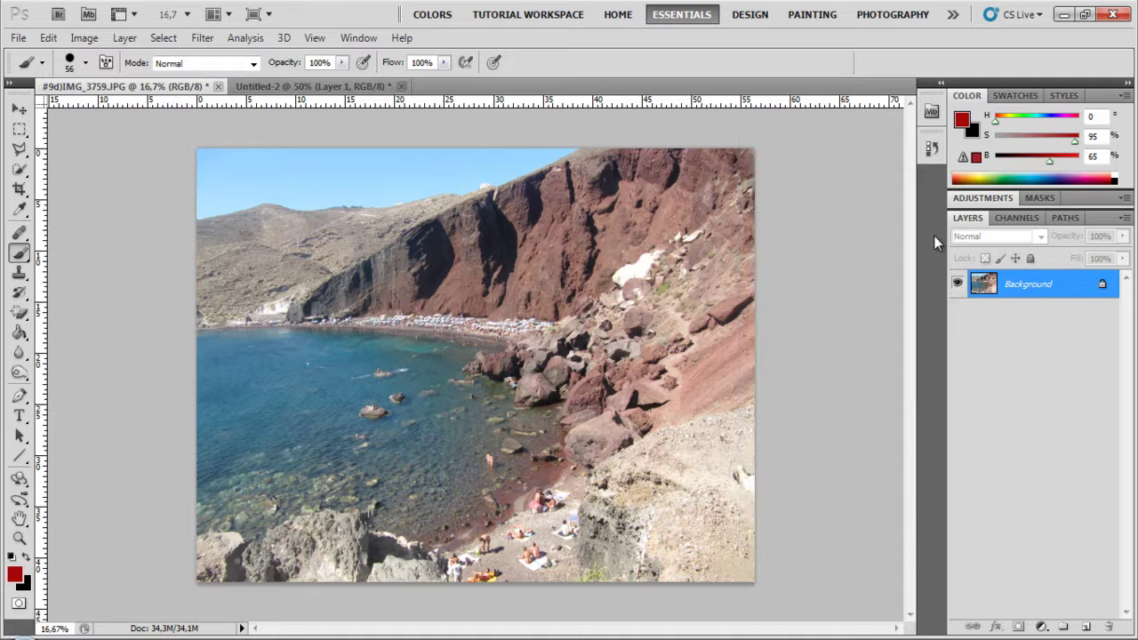
Add a new layer above the Background and brush the words RED BEACH on it in red.
click(1086, 628)
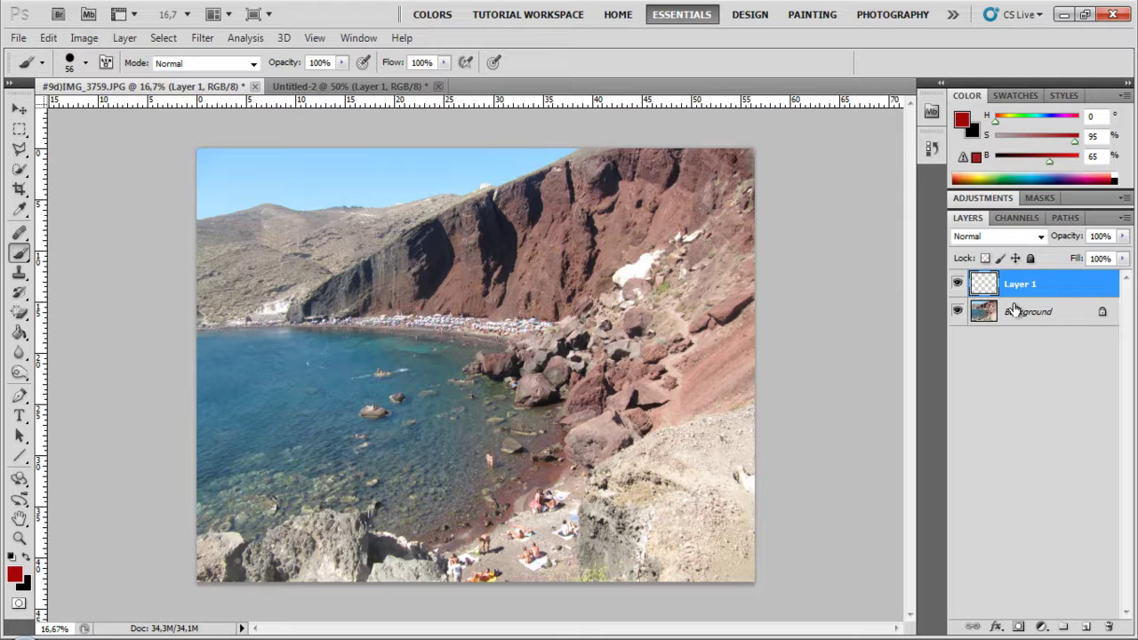
mouse_move(410, 369)
mouse_down()
mouse_move(405, 319)
mouse_move(436, 374)
mouse_up()
mouse_move(446, 324)
mouse_down()
mouse_move(471, 366)
mouse_move(470, 322)
mouse_up()
drag(447, 345, 466, 345)
drag(487, 318, 487, 357)
drag(391, 400, 396, 449)
mouse_move(426, 404)
mouse_down()
mouse_move(464, 442)
mouse_move(464, 402)
mouse_up()
mouse_move(435, 423)
mouse_down()
mouse_move(480, 396)
mouse_move(490, 423)
mouse_up()
drag(523, 397, 528, 434)
drag(530, 414, 556, 421)
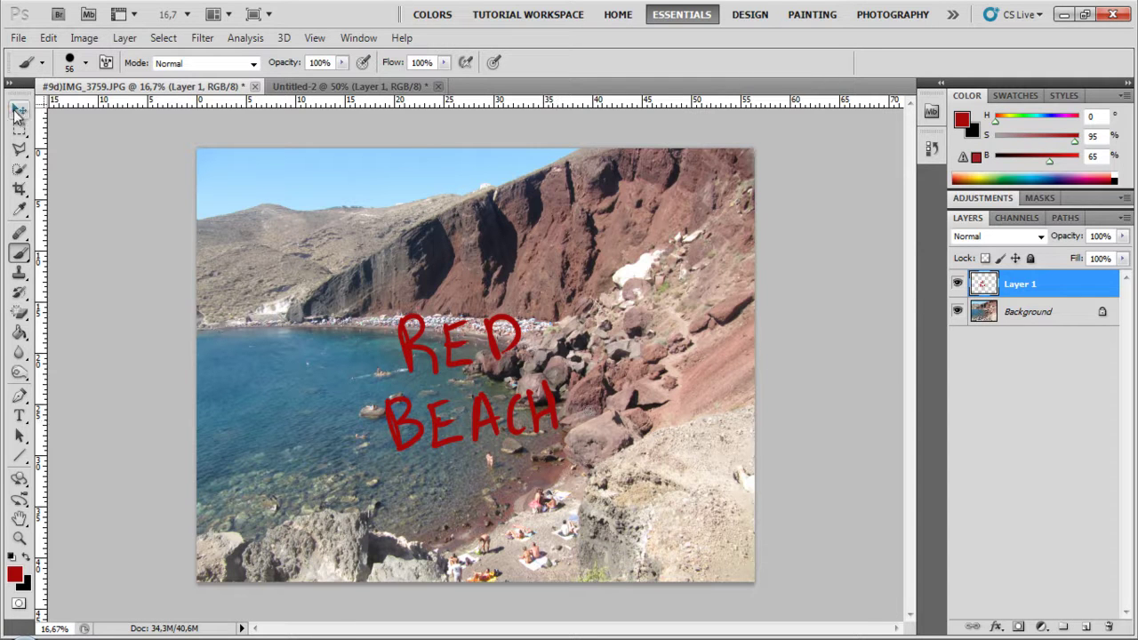
Move the red lettering to the sandy ground at the photo's lower right, keeping Layer 1 selected.
click(19, 110)
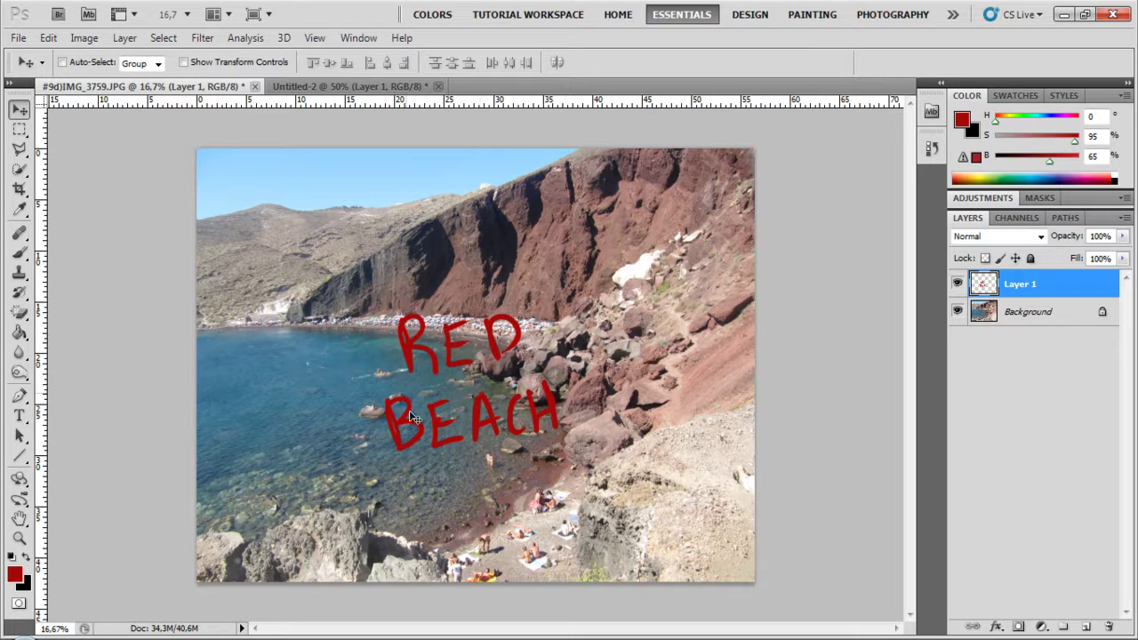
drag(497, 398, 667, 521)
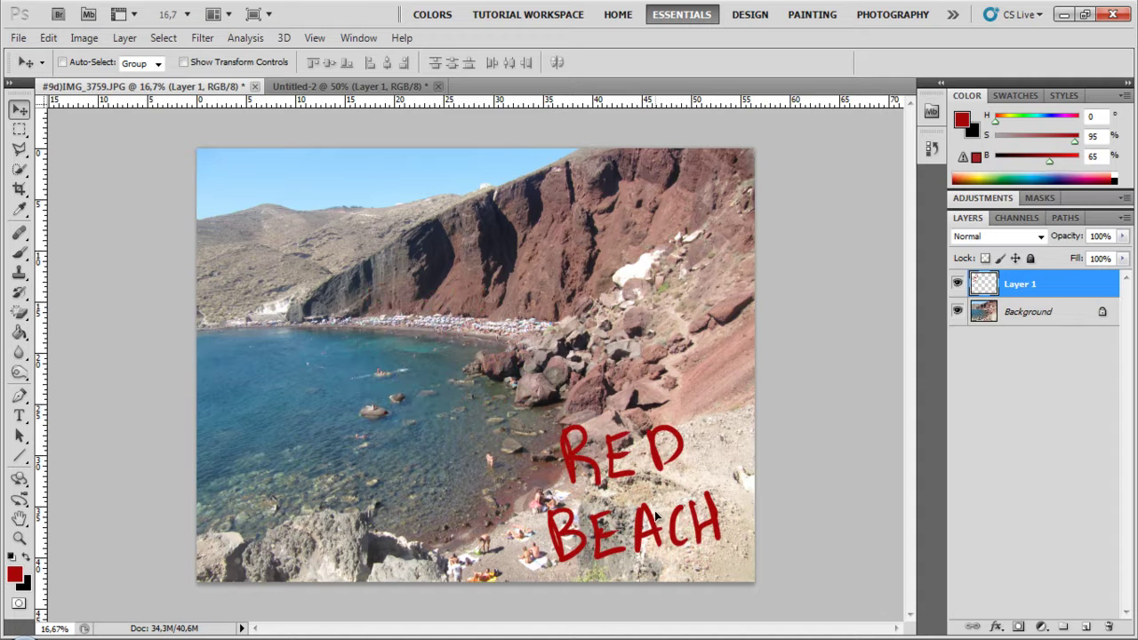
click(1036, 322)
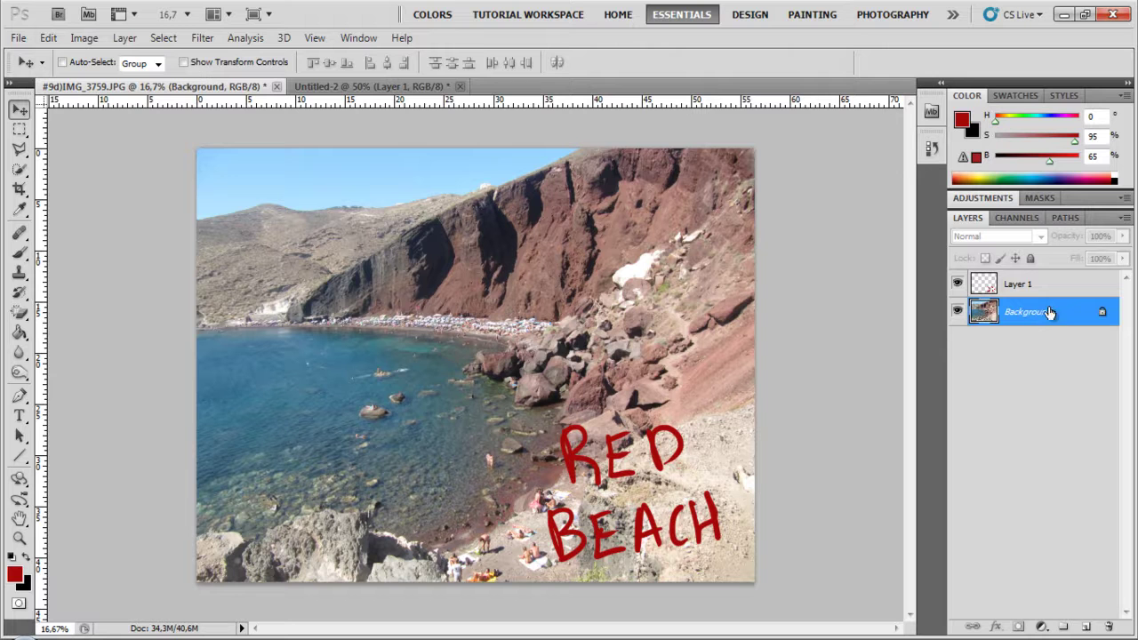
click(1006, 288)
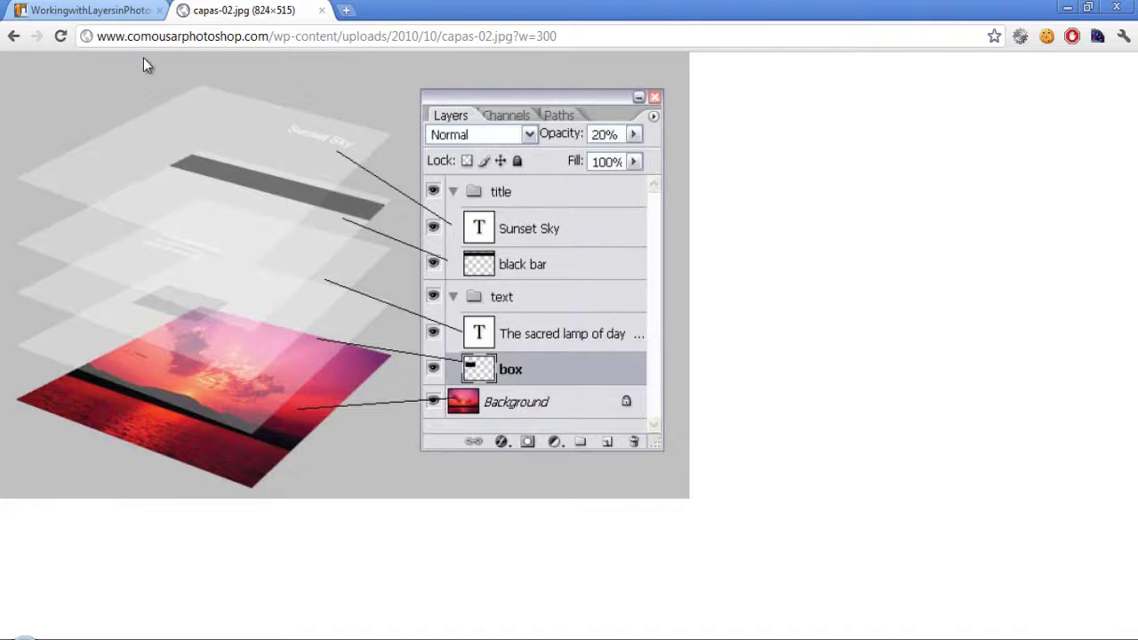
Switch to the browser and view the two illustrations that explain how layers are stacked.
click(116, 11)
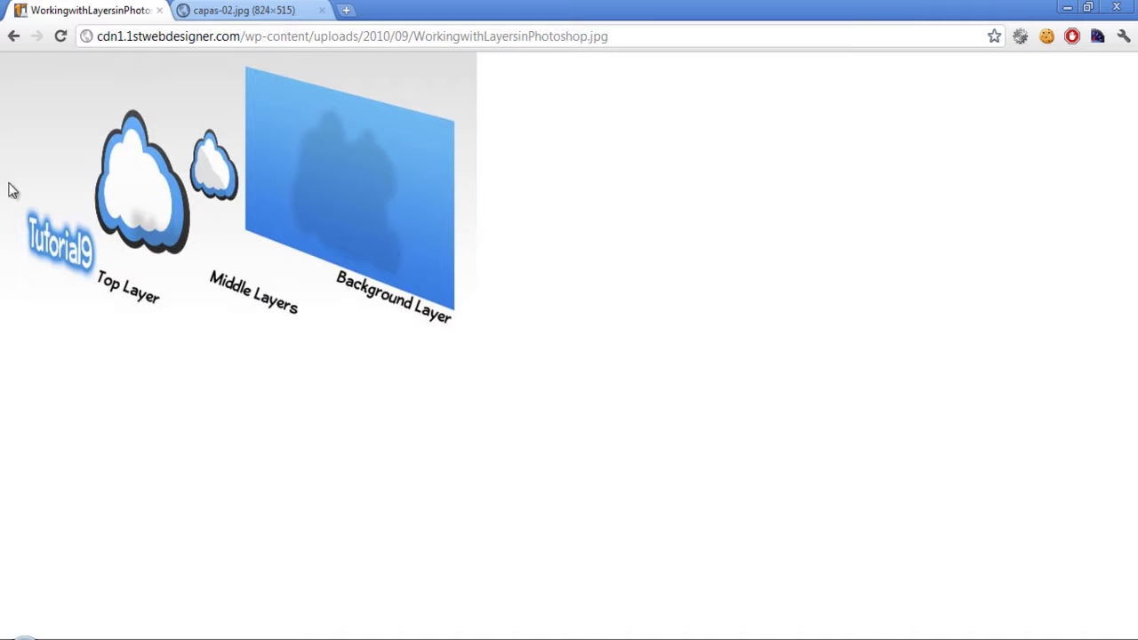
click(225, 12)
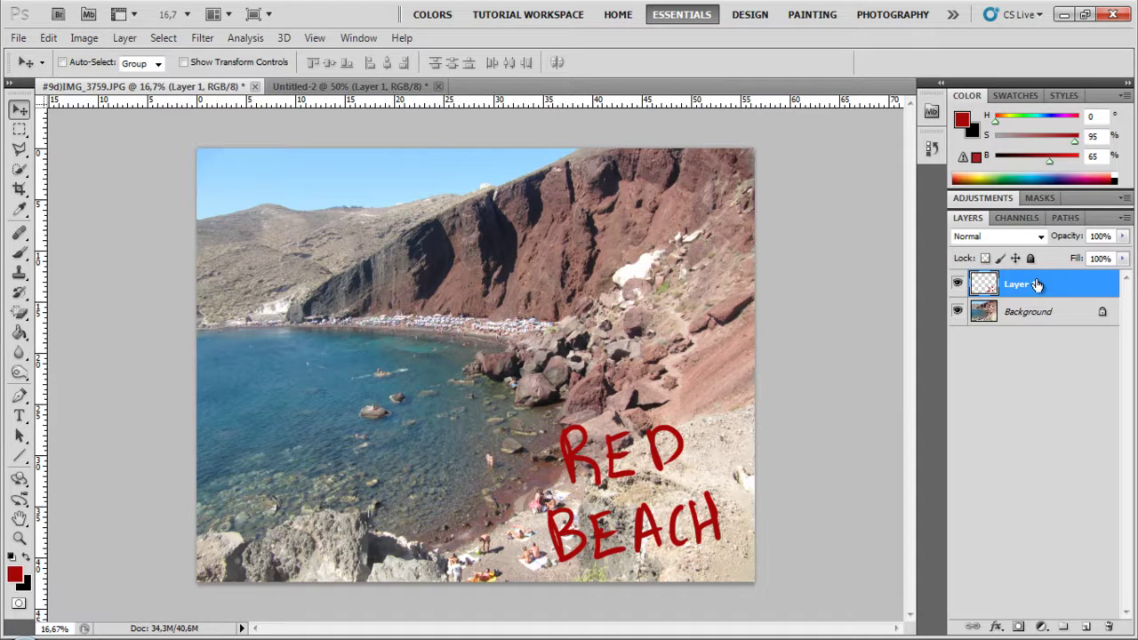
Back in Photoshop, add a new layer directly beneath Layer 1 and brush black shadow strokes along the RED BEACH letters.
click(1083, 627)
drag(1016, 285, 1013, 327)
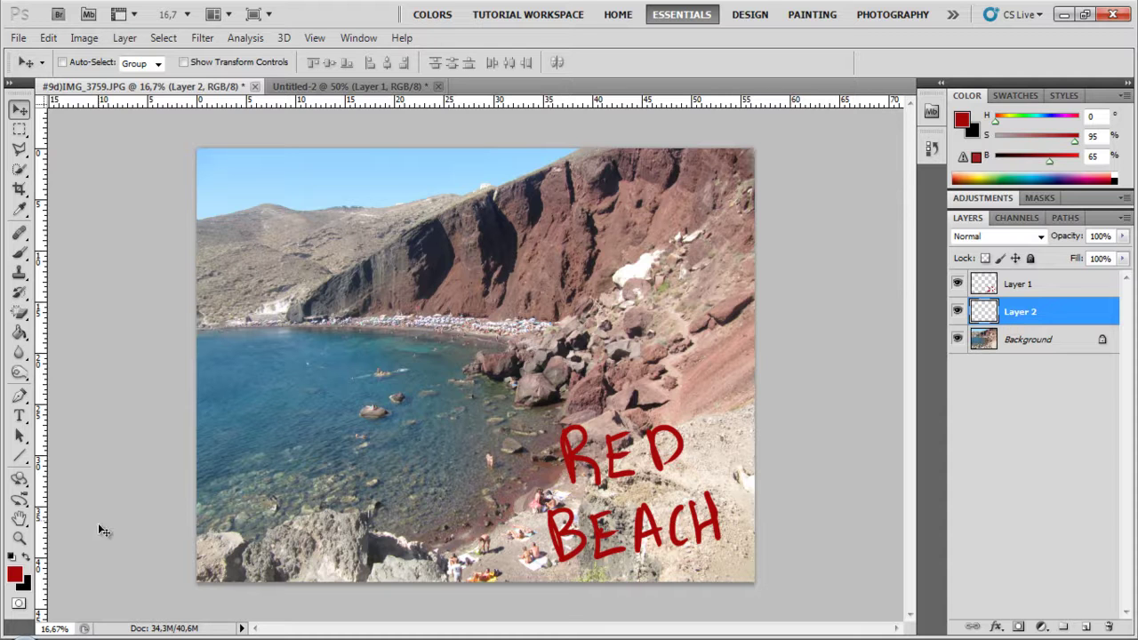
click(26, 557)
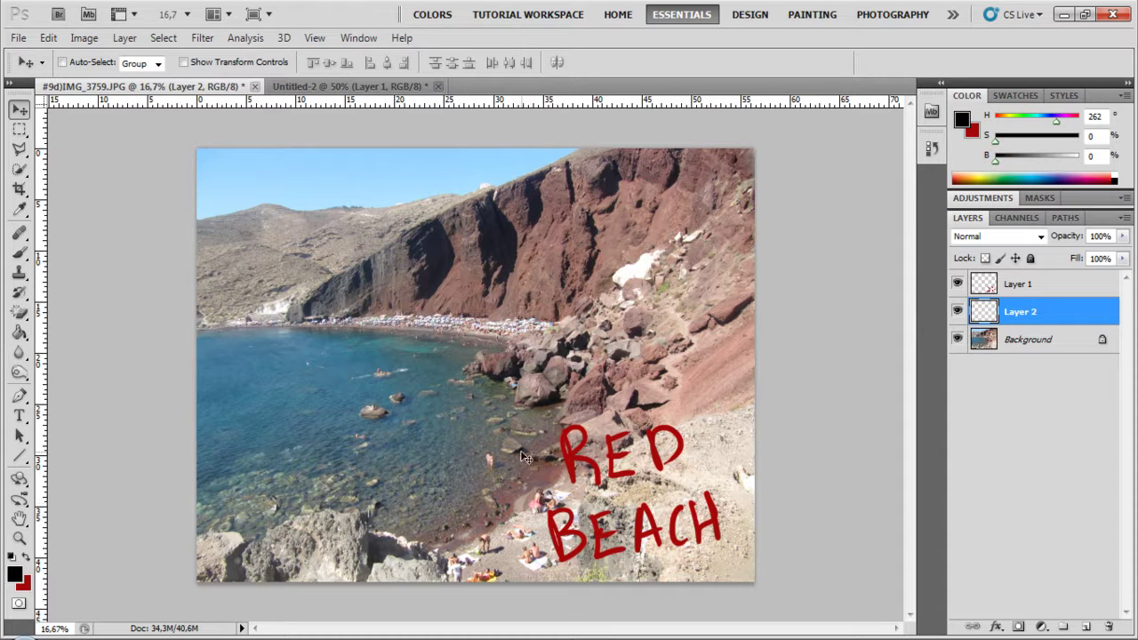
click(20, 252)
mouse_move(560, 432)
mouse_down()
mouse_move(572, 457)
mouse_move(614, 480)
mouse_move(616, 446)
mouse_move(613, 466)
mouse_move(634, 473)
mouse_move(609, 456)
mouse_move(628, 450)
mouse_move(606, 439)
mouse_move(666, 456)
mouse_move(649, 432)
mouse_move(656, 468)
mouse_up()
mouse_move(656, 434)
mouse_down()
mouse_move(680, 446)
mouse_move(660, 469)
mouse_up()
mouse_move(550, 512)
mouse_down()
mouse_move(559, 556)
mouse_move(562, 539)
mouse_move(577, 559)
mouse_move(567, 560)
mouse_up()
mouse_move(596, 520)
mouse_down()
mouse_move(602, 557)
mouse_move(622, 553)
mouse_move(615, 514)
mouse_move(633, 557)
mouse_up()
mouse_move(648, 504)
mouse_down()
mouse_move(639, 532)
mouse_move(673, 536)
mouse_move(676, 519)
mouse_move(689, 546)
mouse_up()
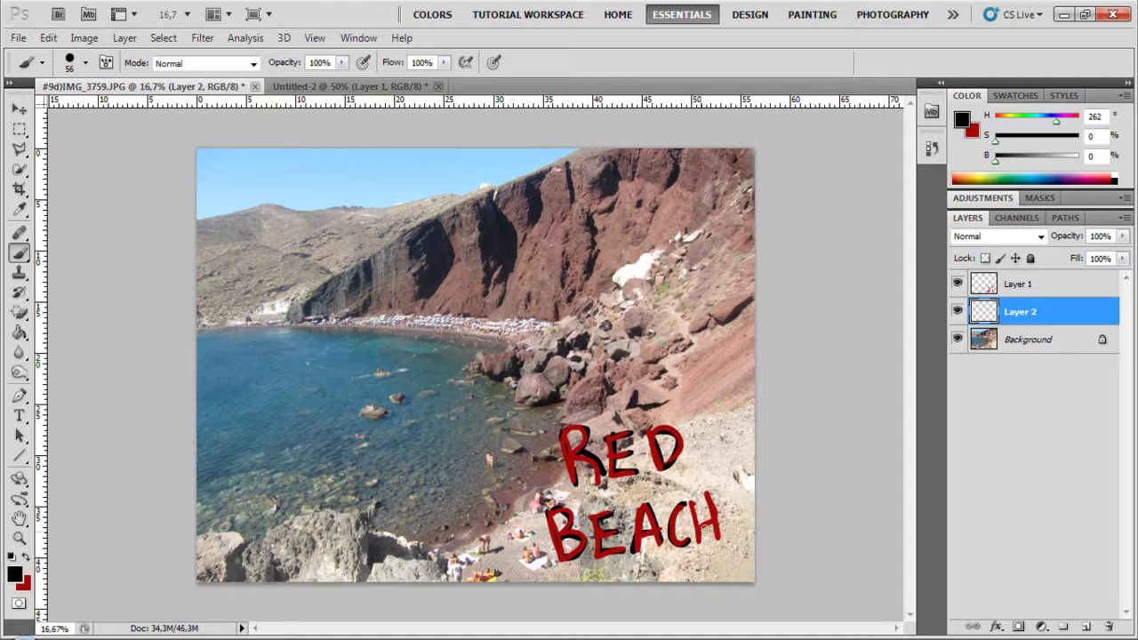
mouse_move(695, 499)
mouse_down()
mouse_move(698, 546)
mouse_move(711, 521)
mouse_up()
drag(714, 493, 723, 535)
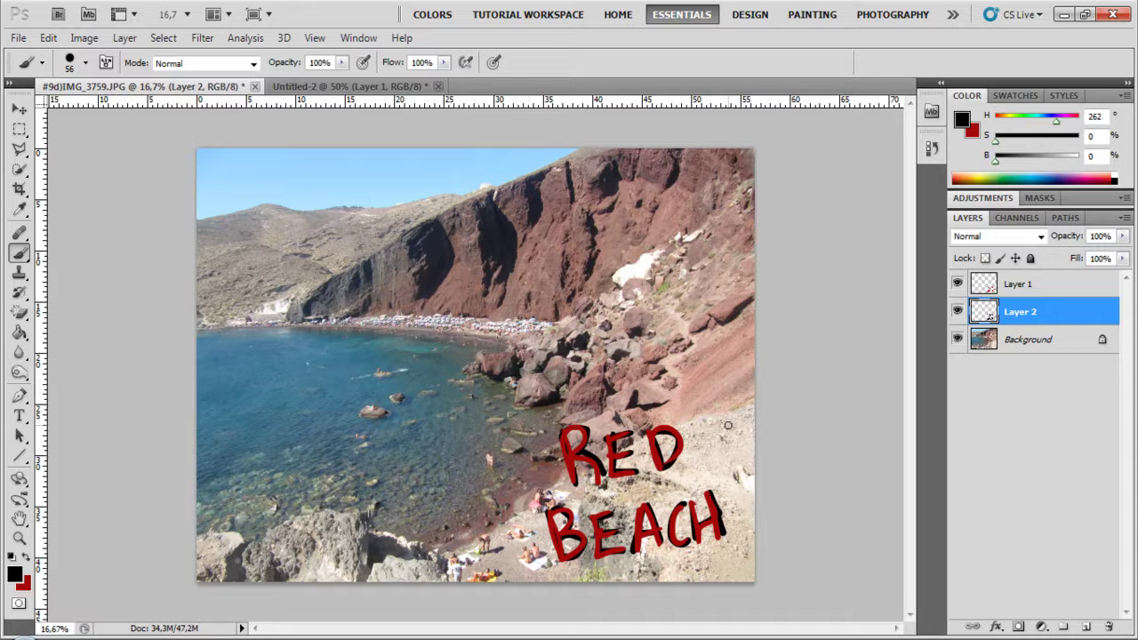
Examine what each layer contains by temporarily hiding and showing Layer 1 and the Background.
click(957, 284)
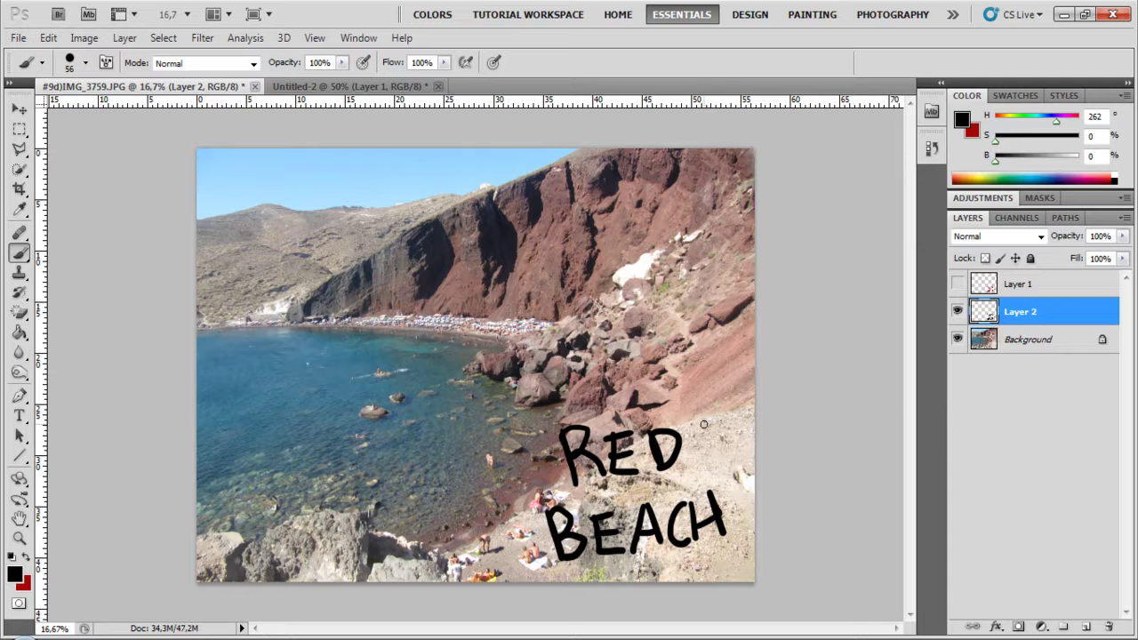
click(958, 285)
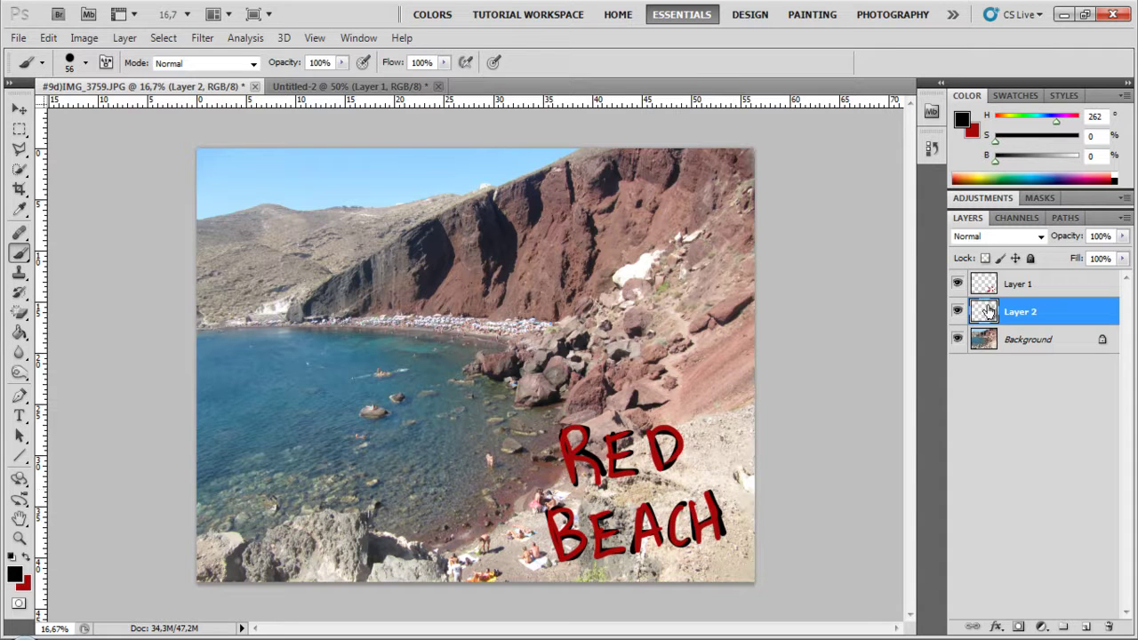
click(957, 285)
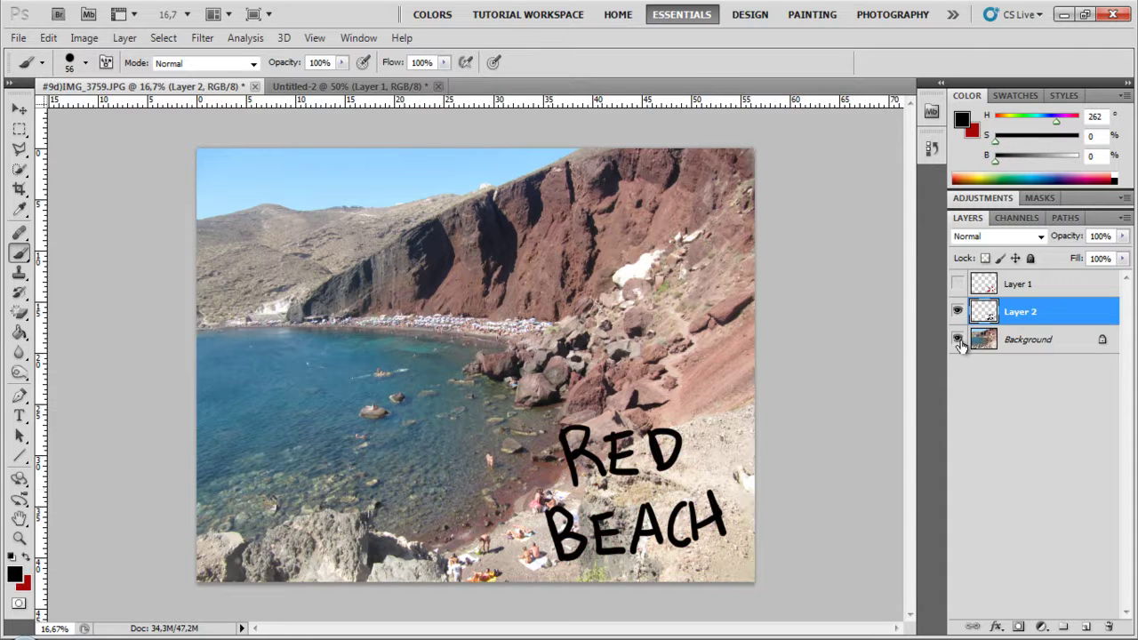
click(957, 341)
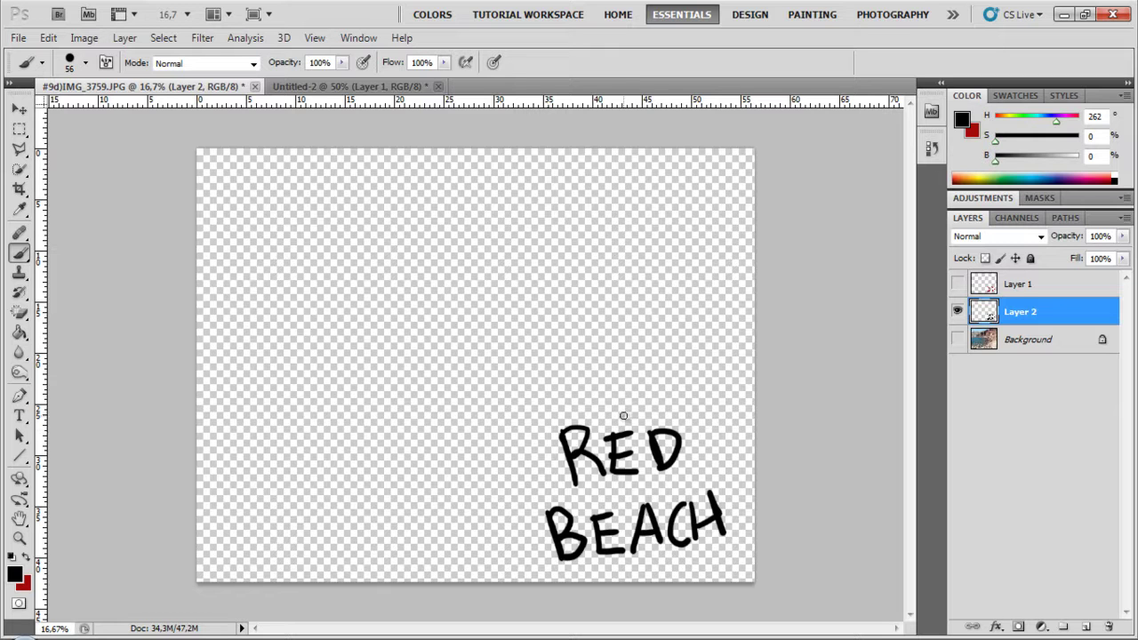
click(957, 339)
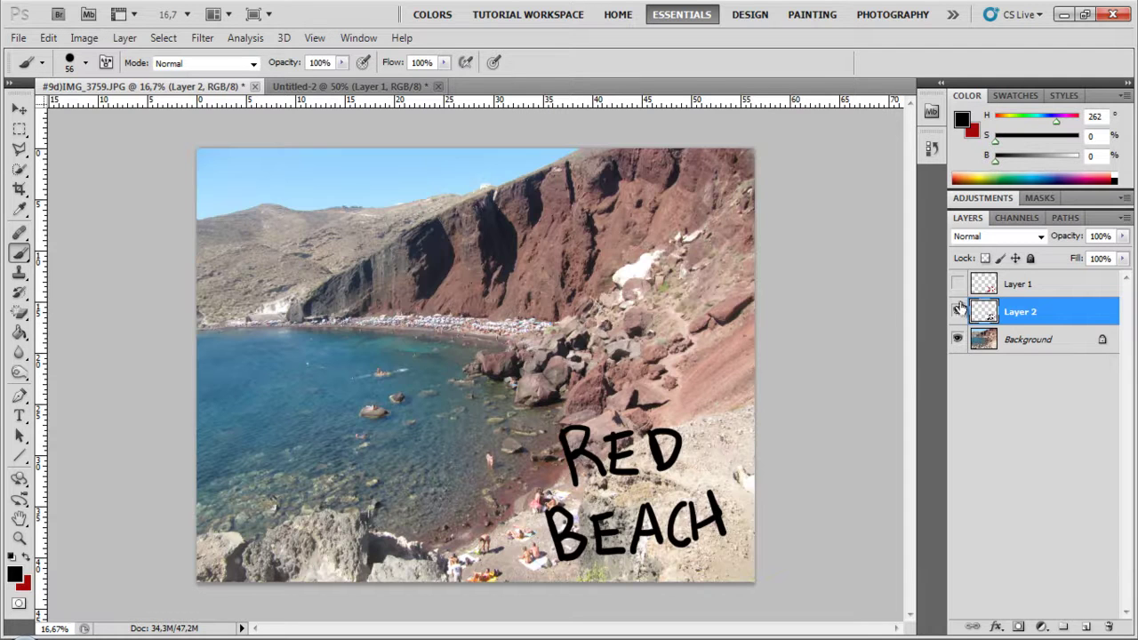
click(957, 284)
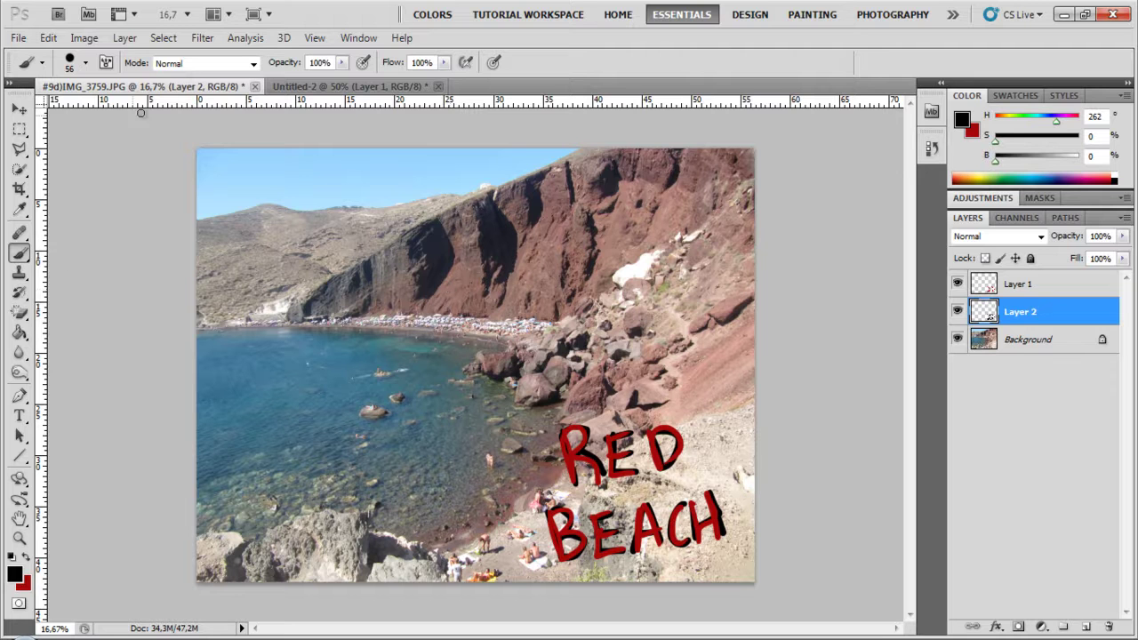
Select the entire canvas of the Untitled-2 document and copy the yellow sun drawing.
click(326, 89)
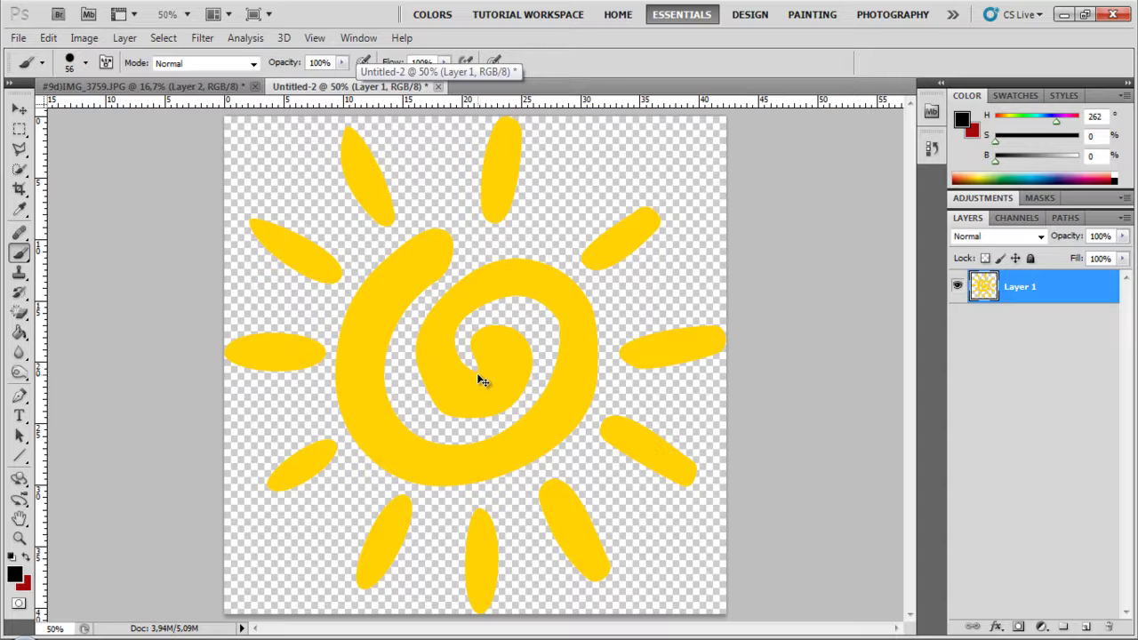
key(ctrl+a)
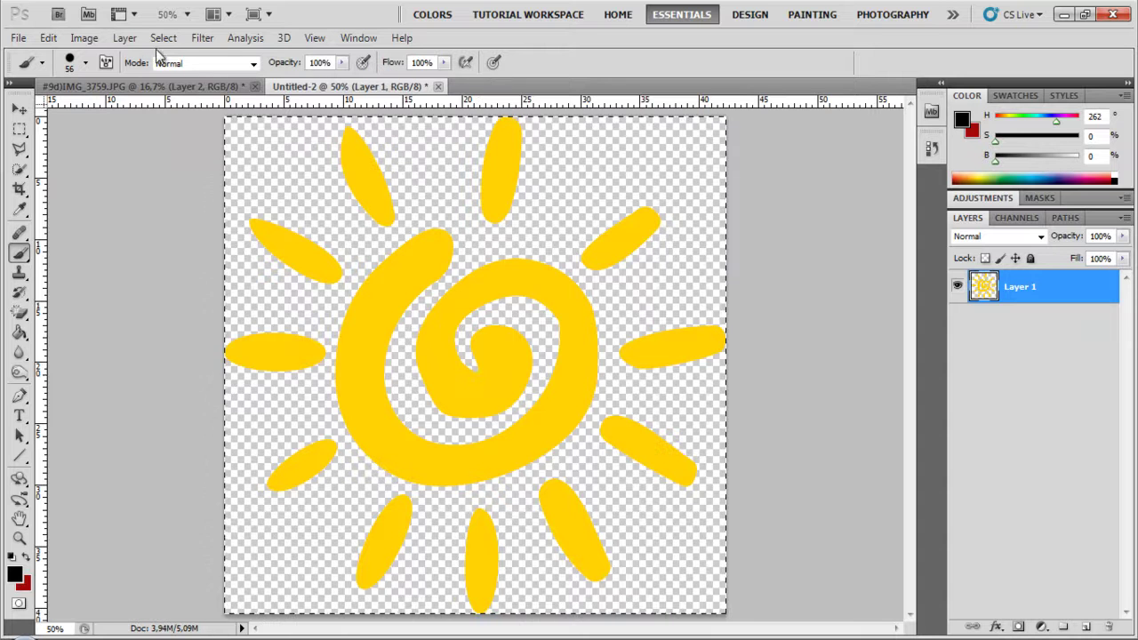
click(161, 39)
click(558, 85)
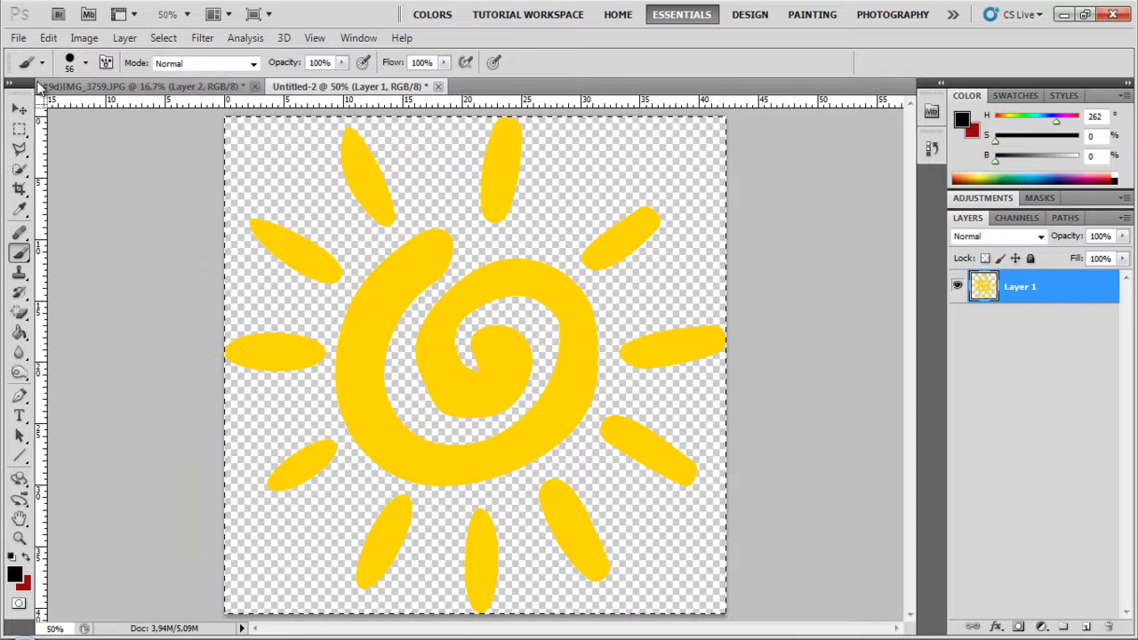
click(48, 37)
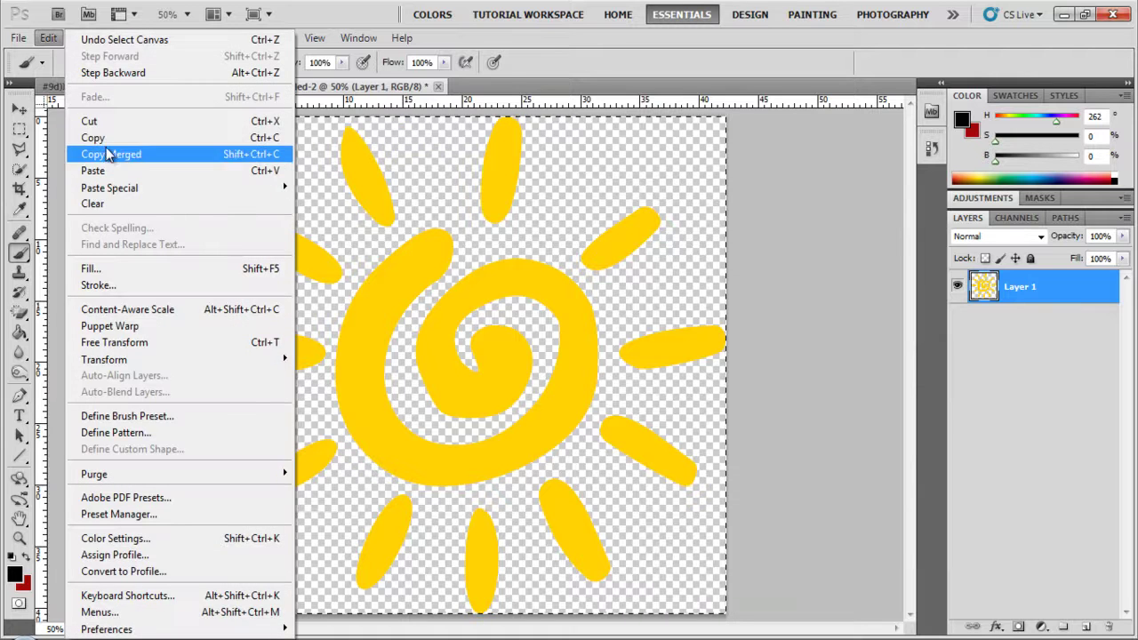
click(530, 60)
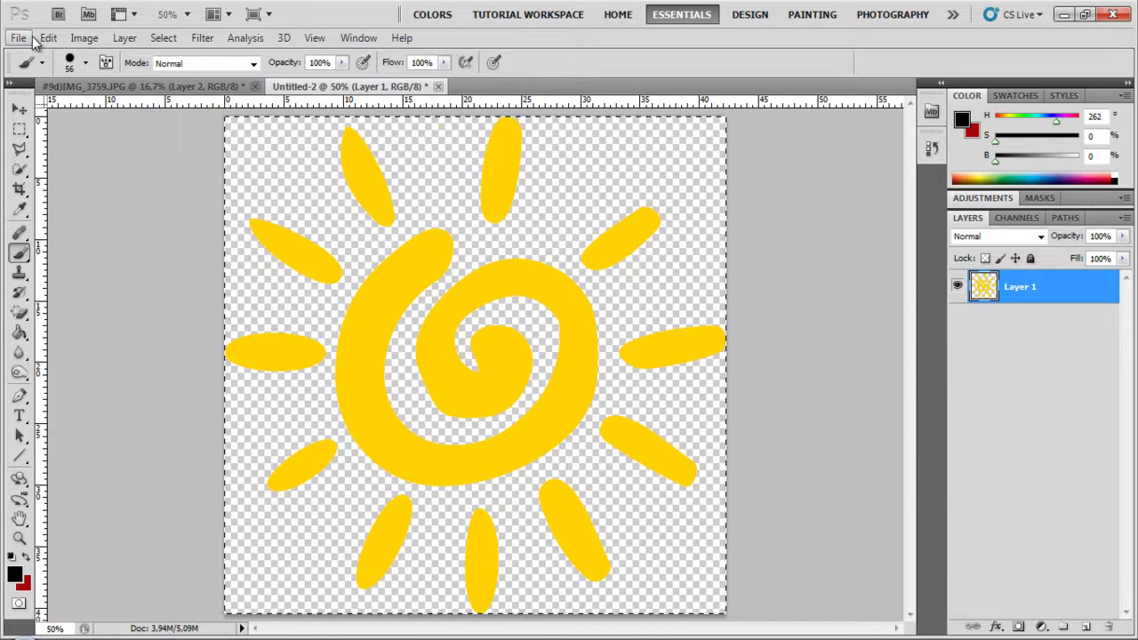
Paste the sun into the beach photo and move it over the hills at the photo's upper left.
click(107, 86)
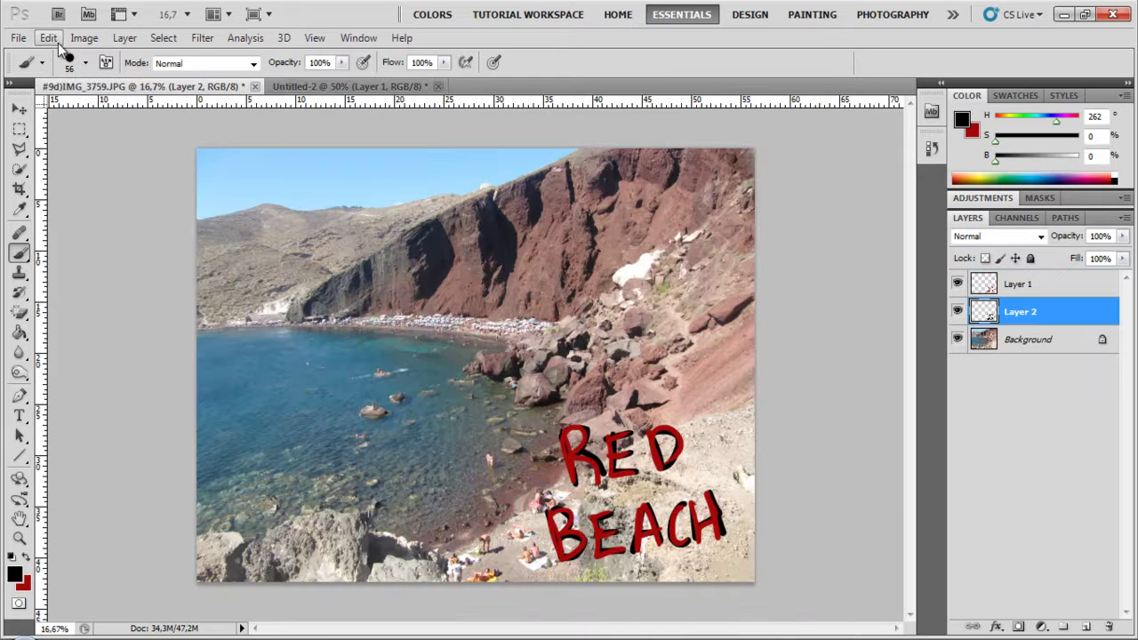
click(48, 37)
click(108, 173)
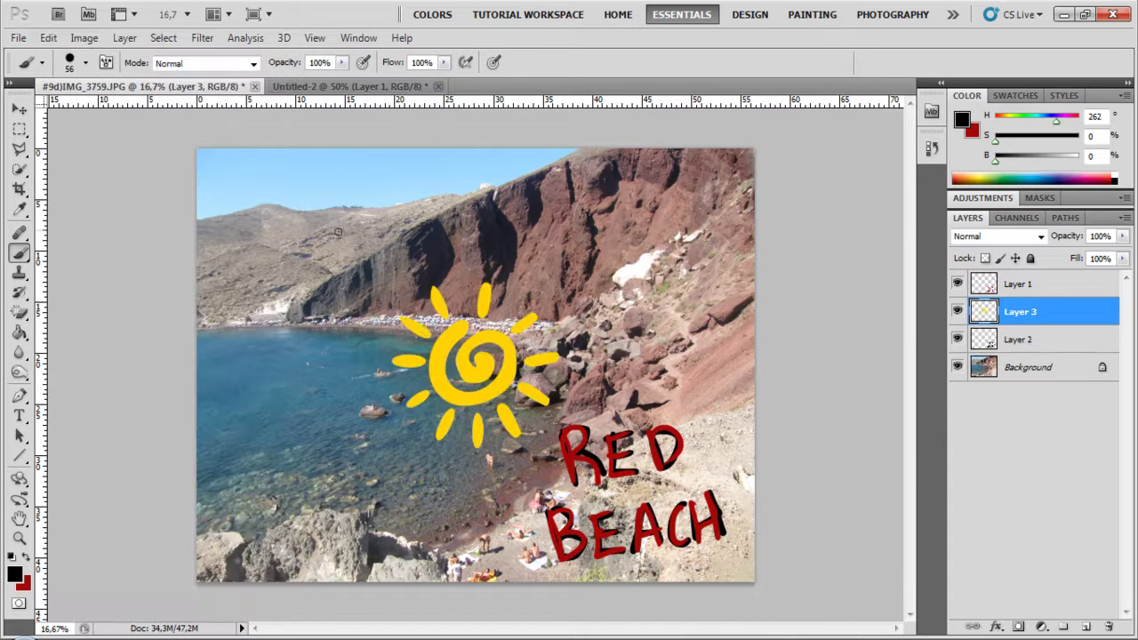
click(19, 108)
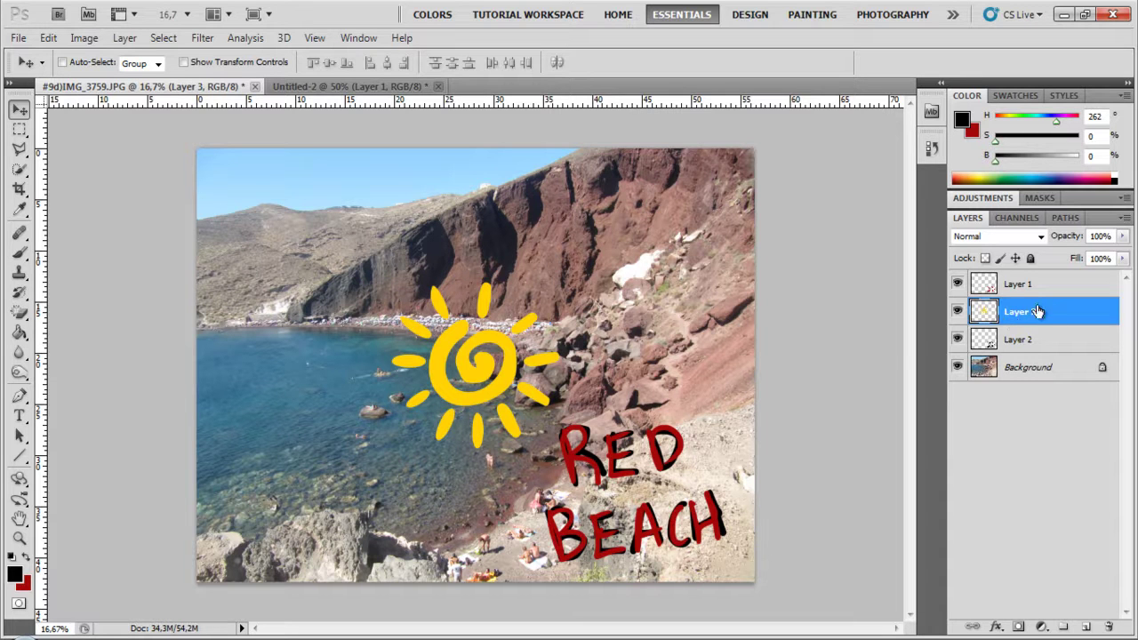
drag(413, 391, 240, 280)
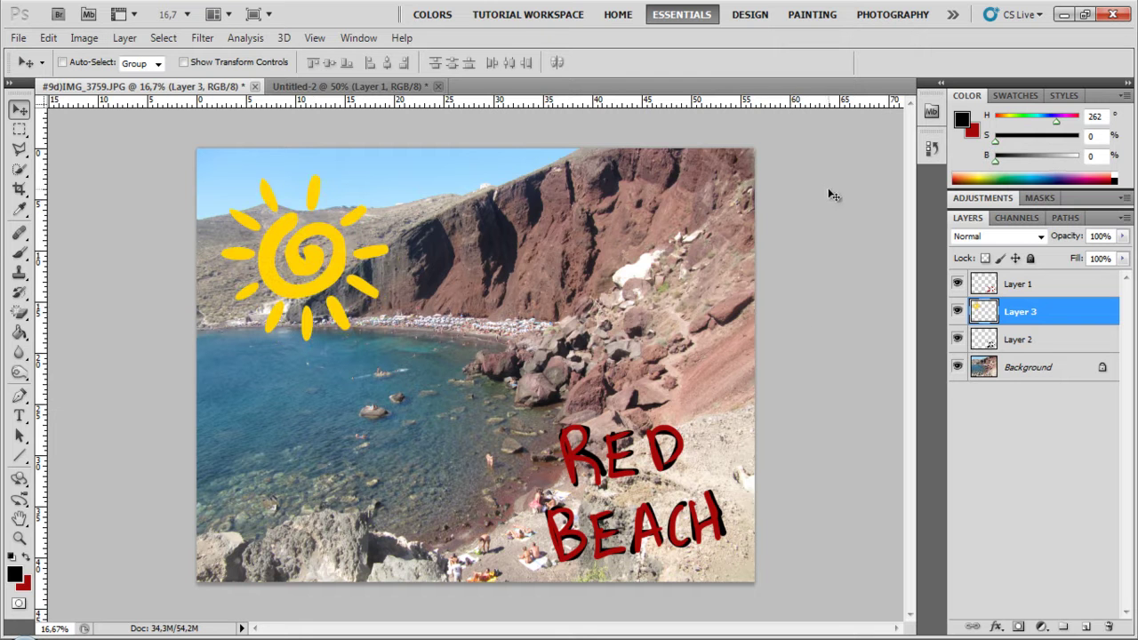
Place Layer 3 directly above the Background and move the sun behind the RED BEACH lettering.
drag(298, 265, 427, 387)
drag(989, 316, 992, 345)
drag(438, 360, 625, 471)
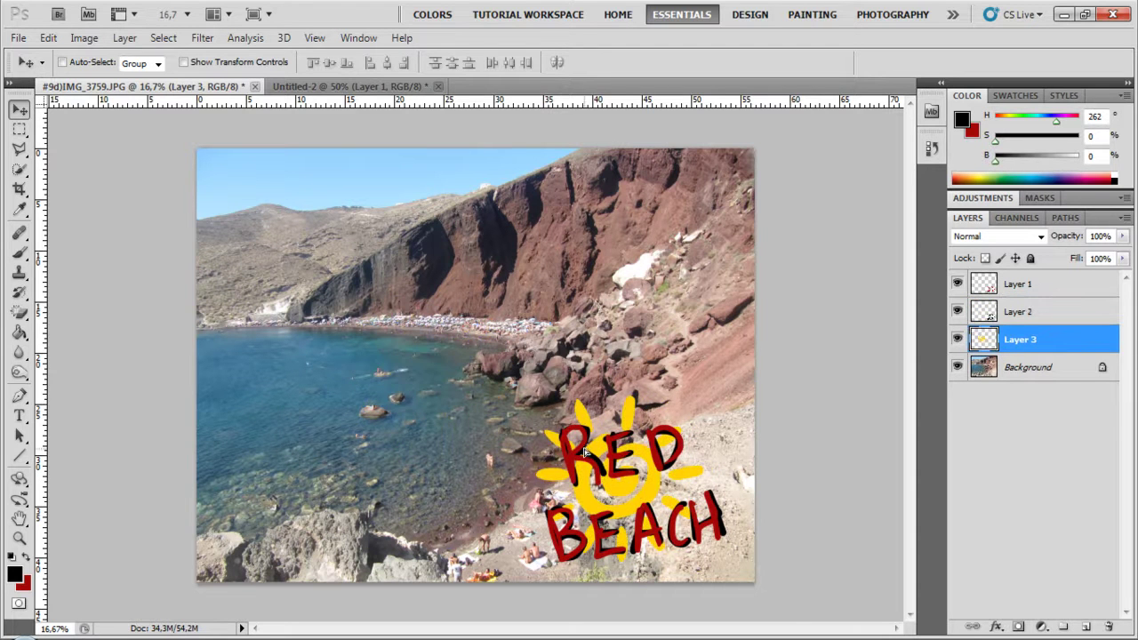
Bring Layer 3 to the top of the layer stack and move the sun to the photo's upper-left area above the shoreline.
drag(992, 349, 988, 282)
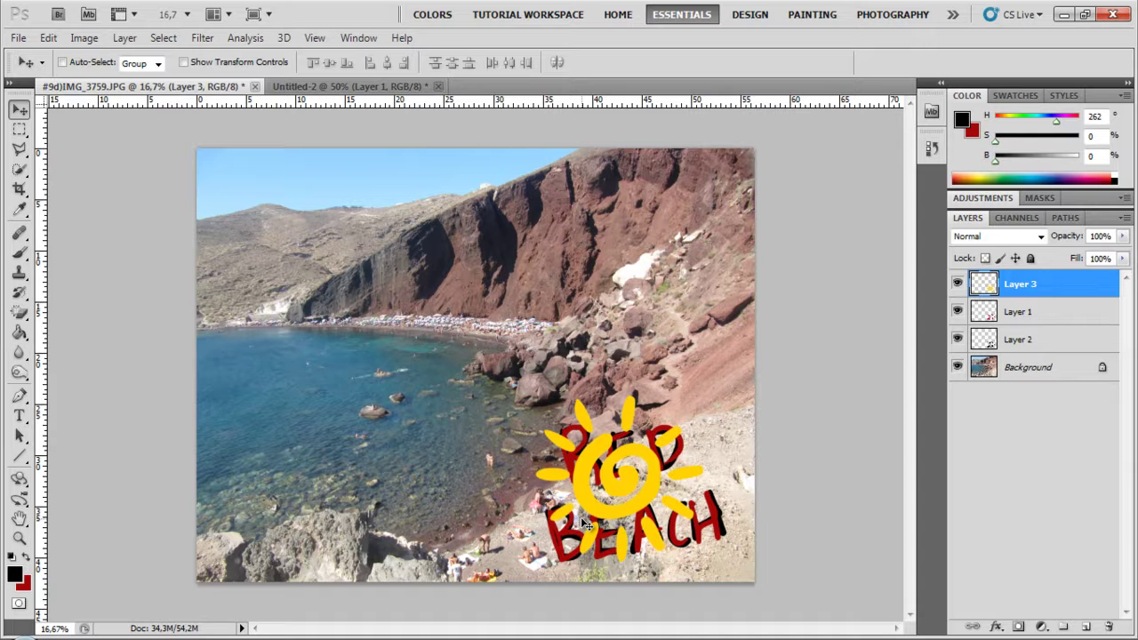
drag(626, 486, 398, 291)
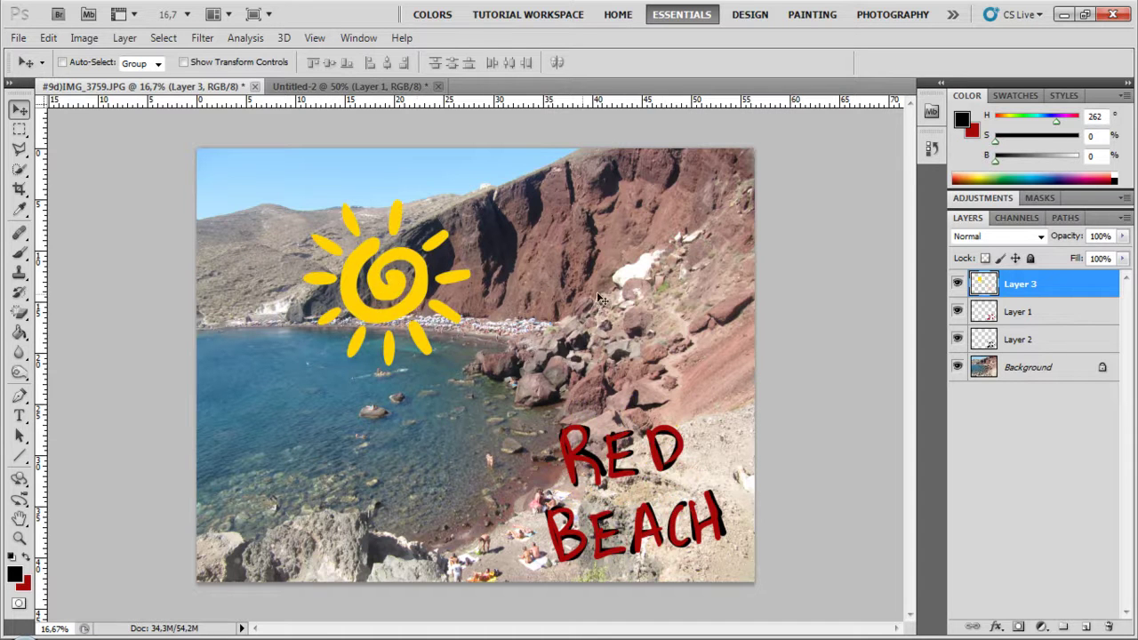
Delete Layer 3 with the yellow sun from the beach photo.
click(1110, 627)
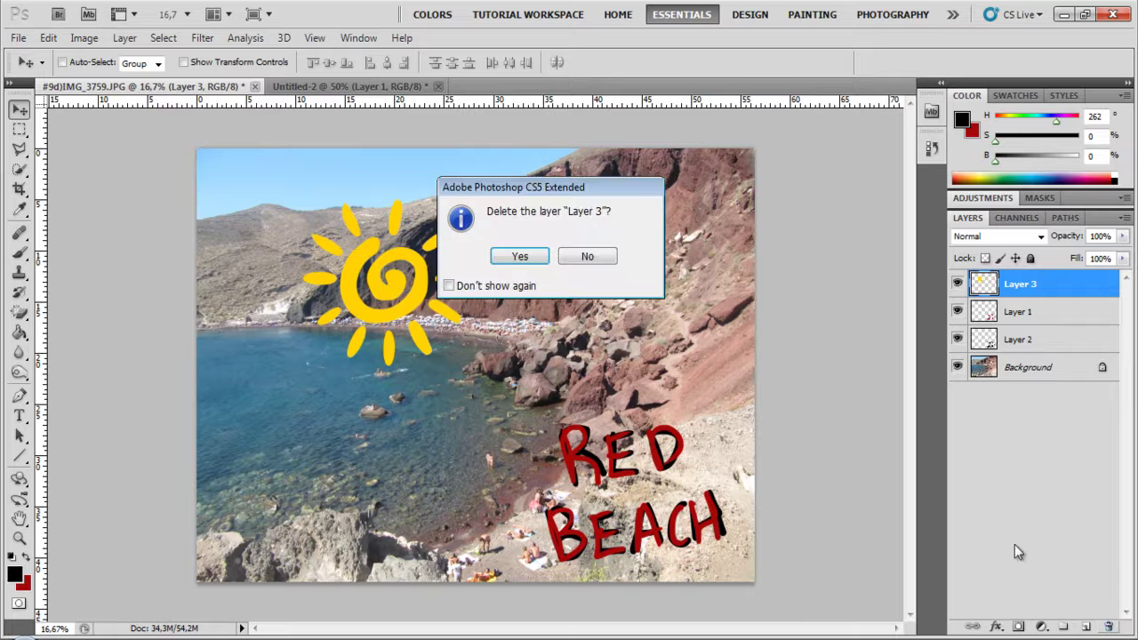
click(520, 257)
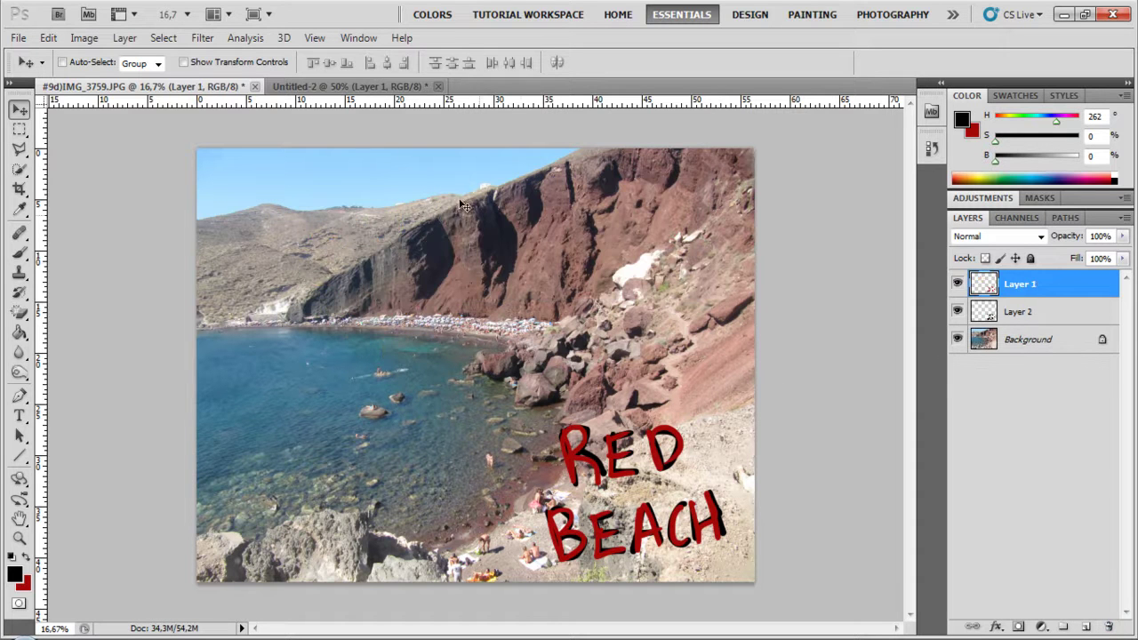
Detach the Untitled-2 document into a floating window, clear its selection and copy its sun layer into the beach photo.
click(325, 86)
drag(331, 89, 420, 113)
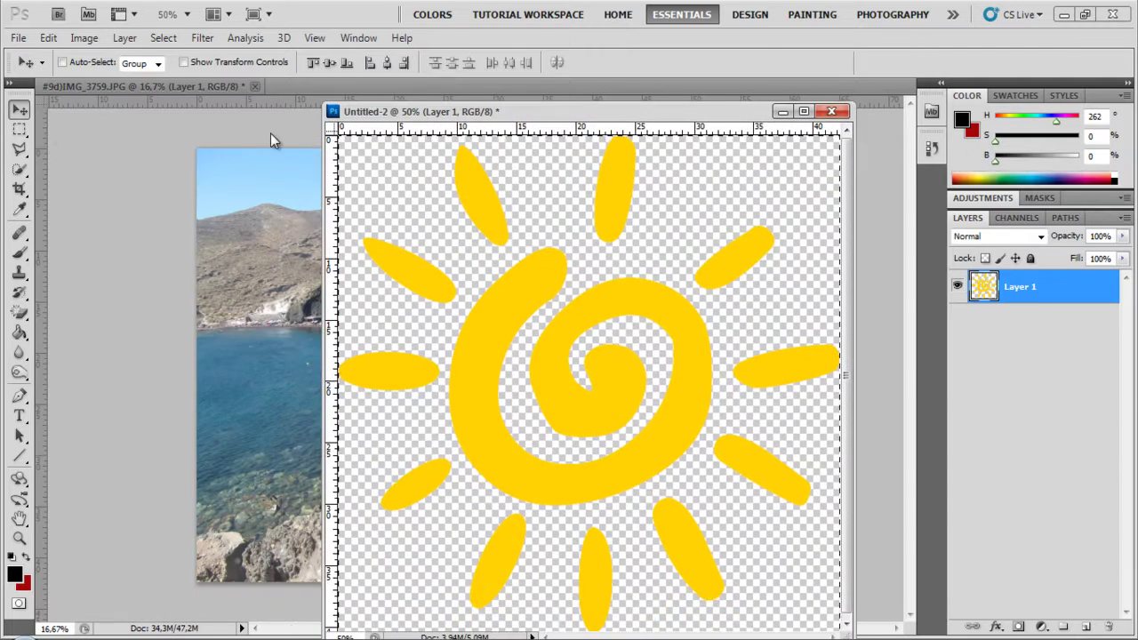
click(19, 130)
right_click(554, 233)
click(603, 251)
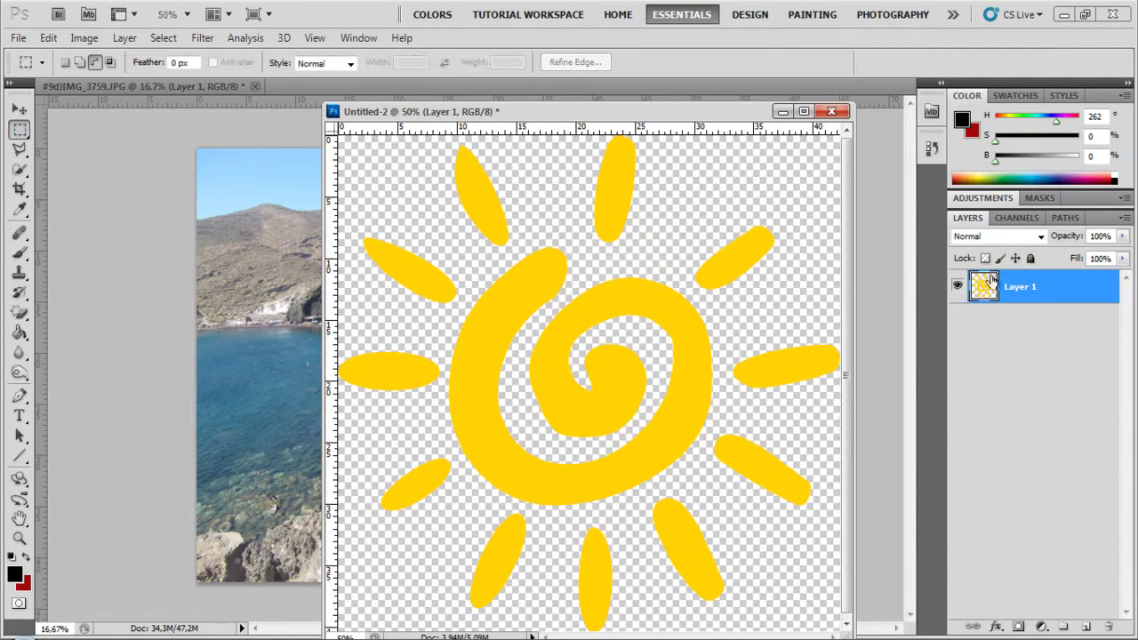
drag(987, 294, 190, 297)
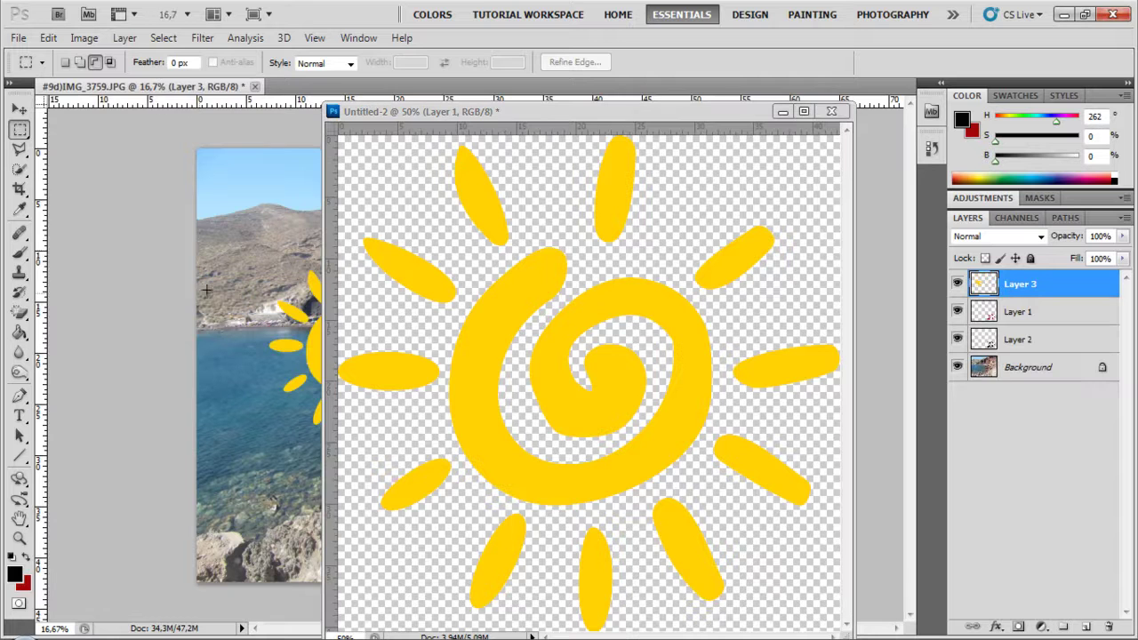
Dock the Untitled-2 window again and move the sun in the beach photo over the hills at the upper left.
drag(424, 114, 213, 89)
click(209, 88)
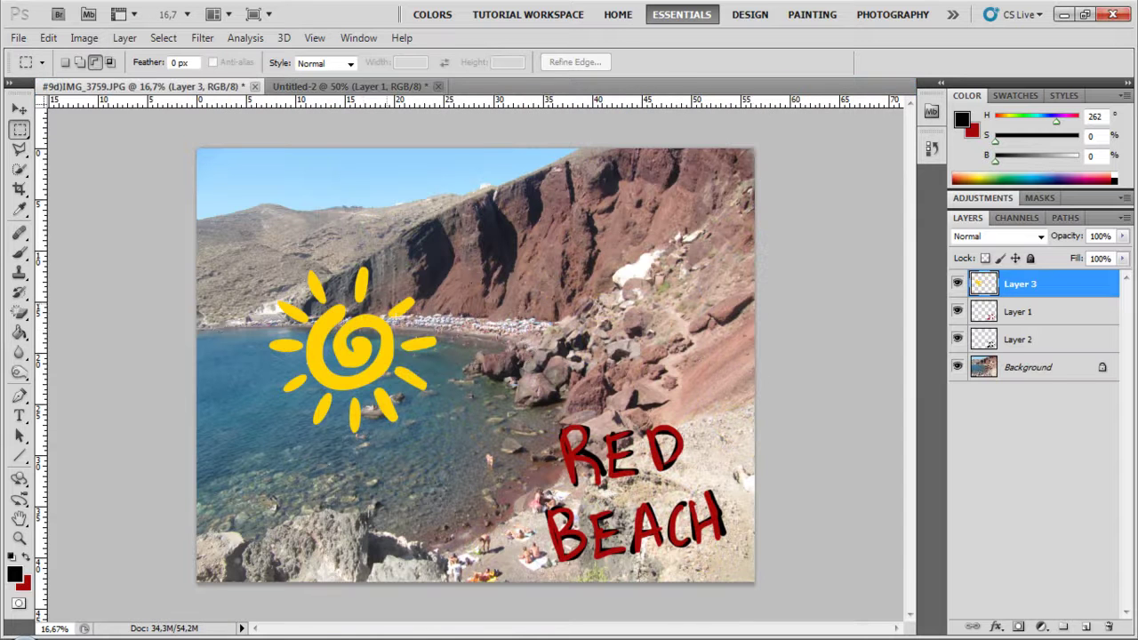
click(18, 108)
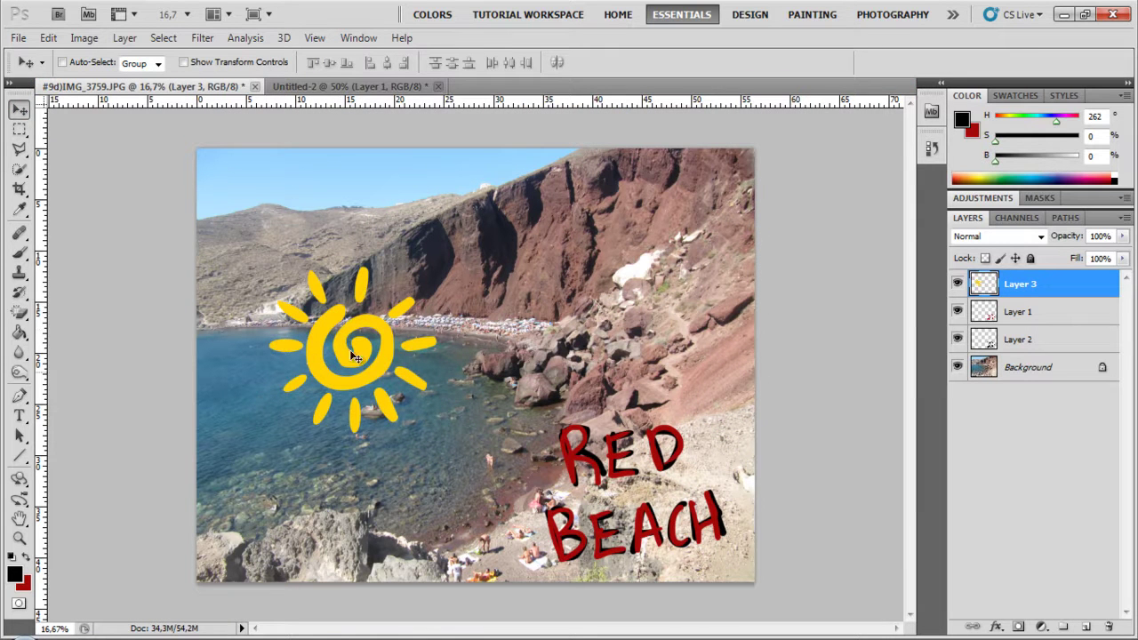
drag(368, 361, 313, 265)
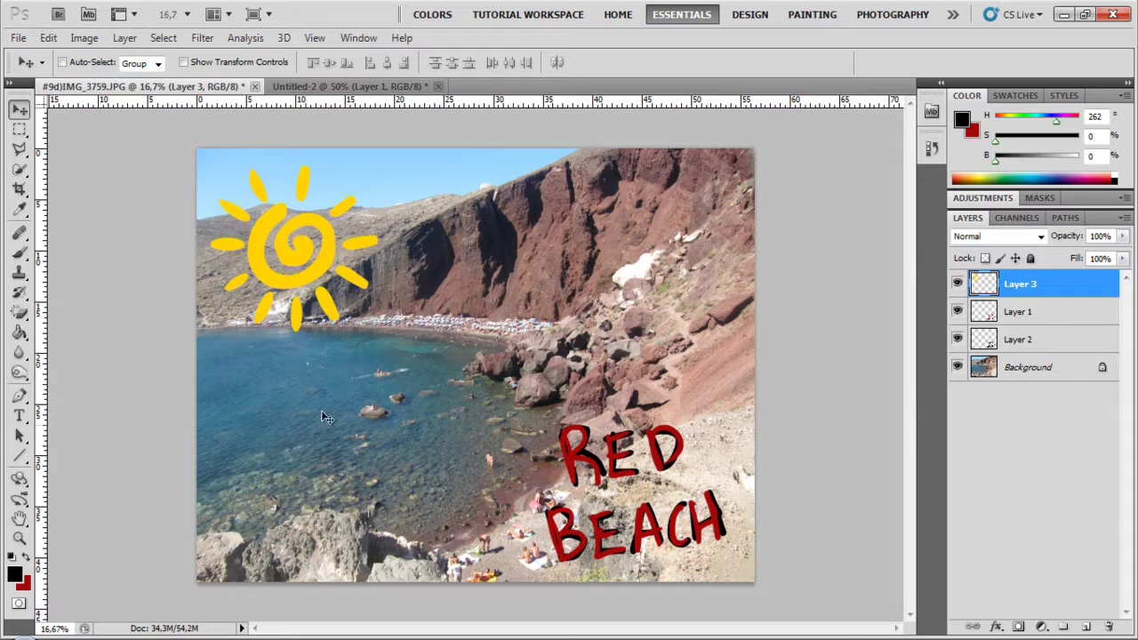
Add the black 72 pt Myriad Pro text "What a great beach!" in a text box over the water below the sun.
click(24, 419)
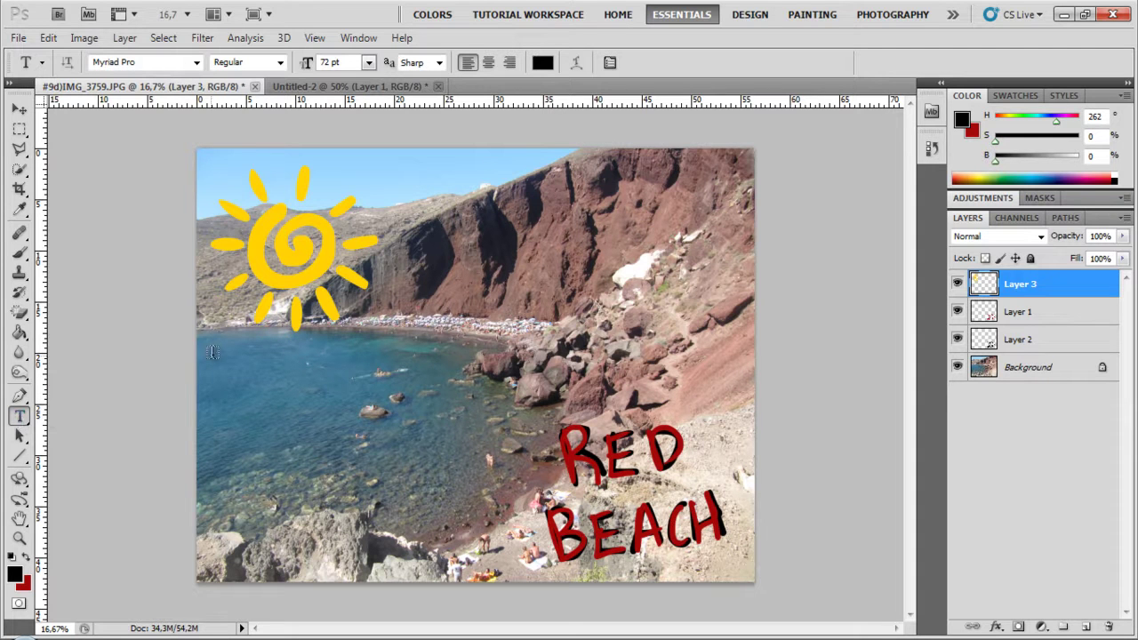
drag(210, 340, 529, 424)
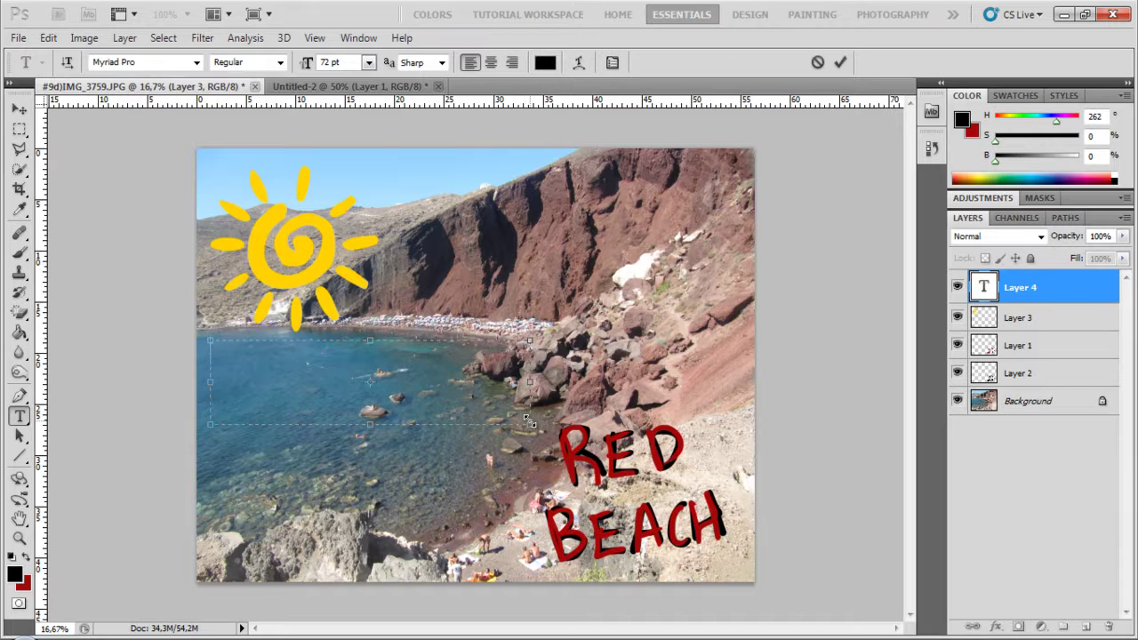
text(What a )
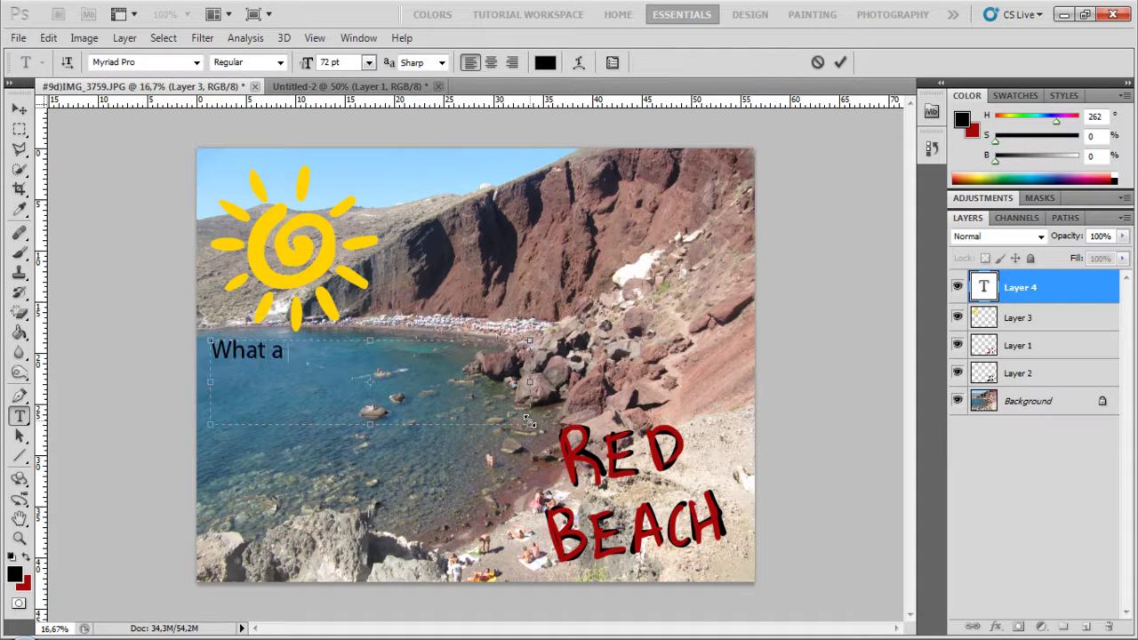
text(great beach!)
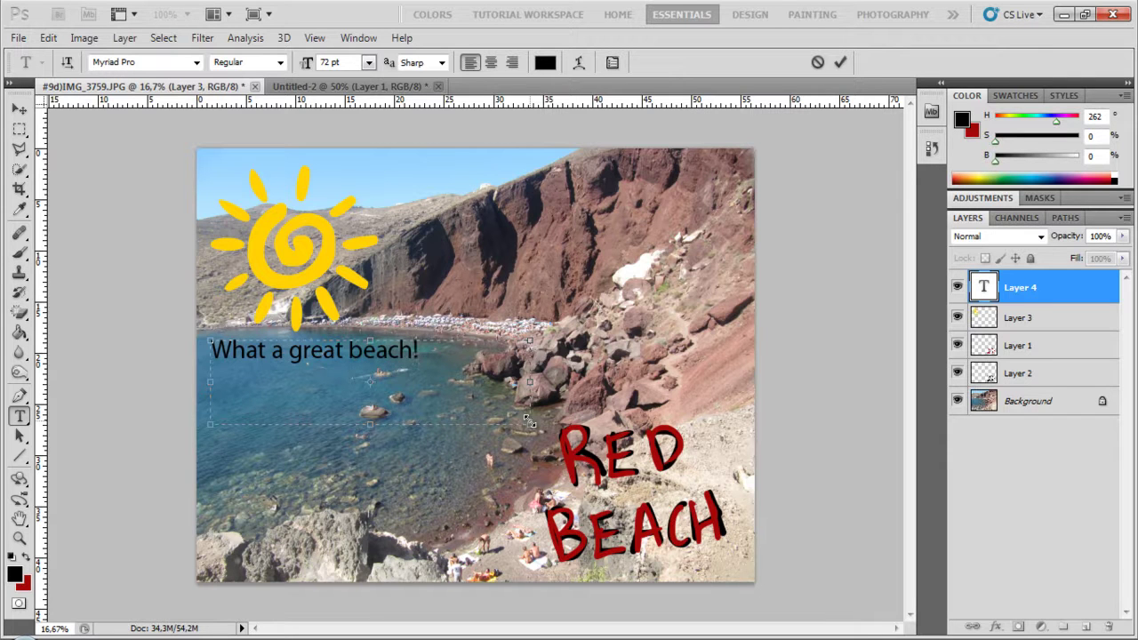
click(19, 108)
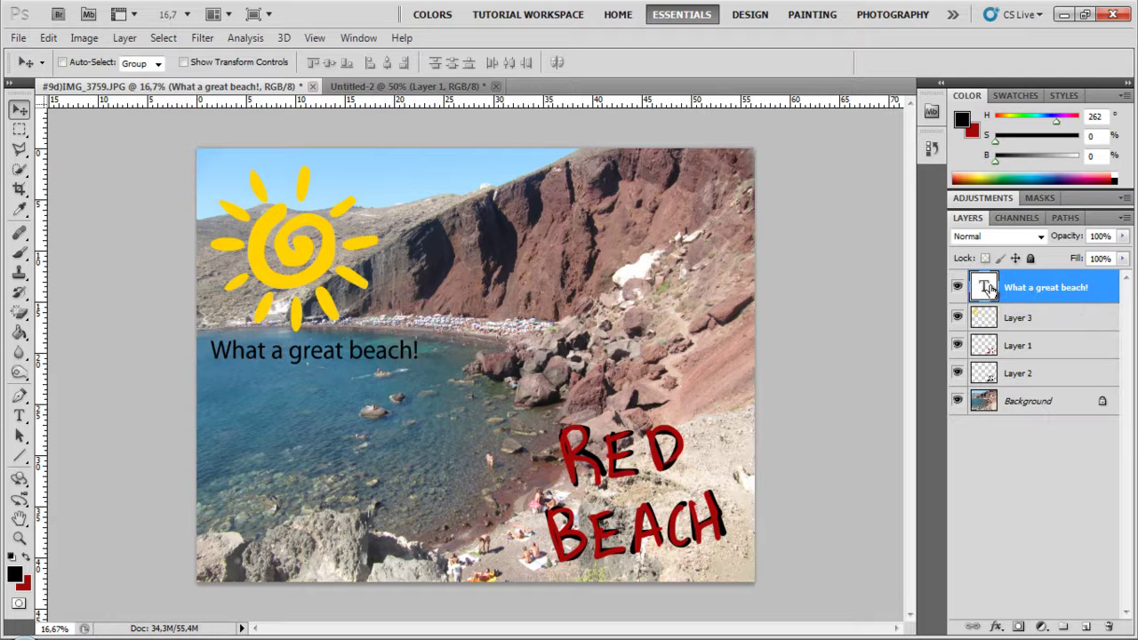
Compare the layer commands offered for the Background, Layer 2 and the "What a great beach!" text layer.
click(1017, 411)
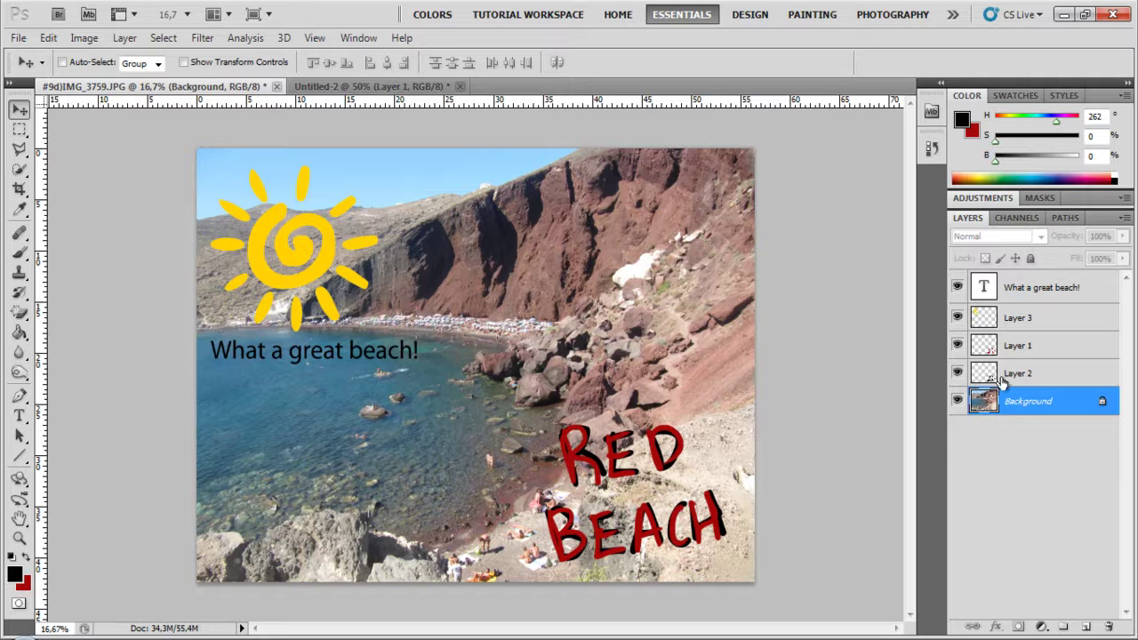
right_click(1000, 405)
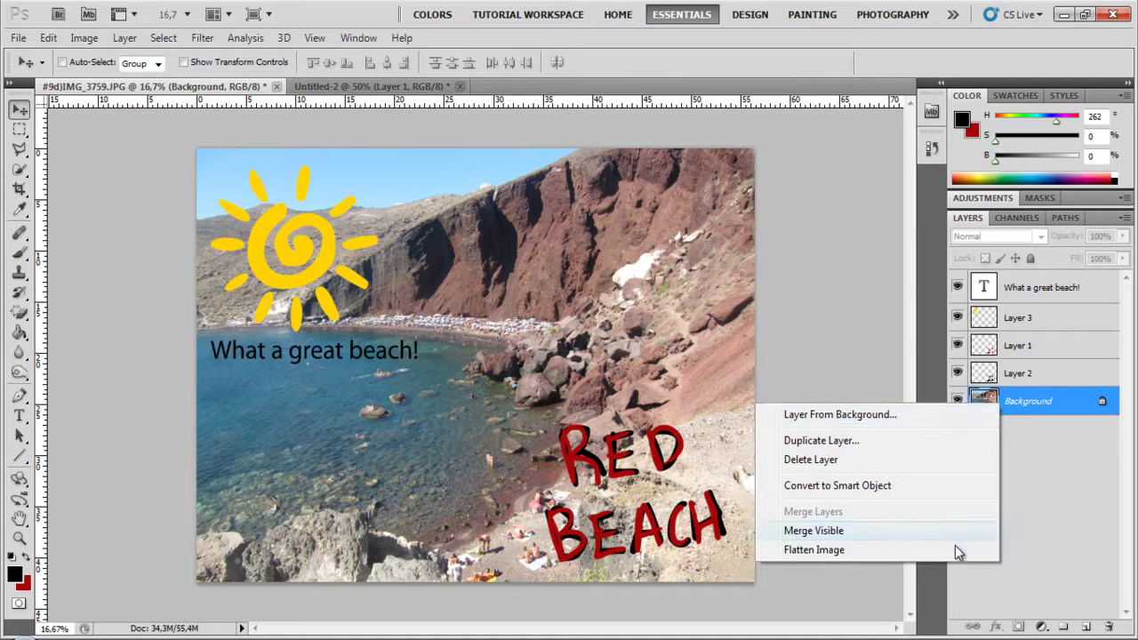
click(1044, 397)
right_click(1031, 381)
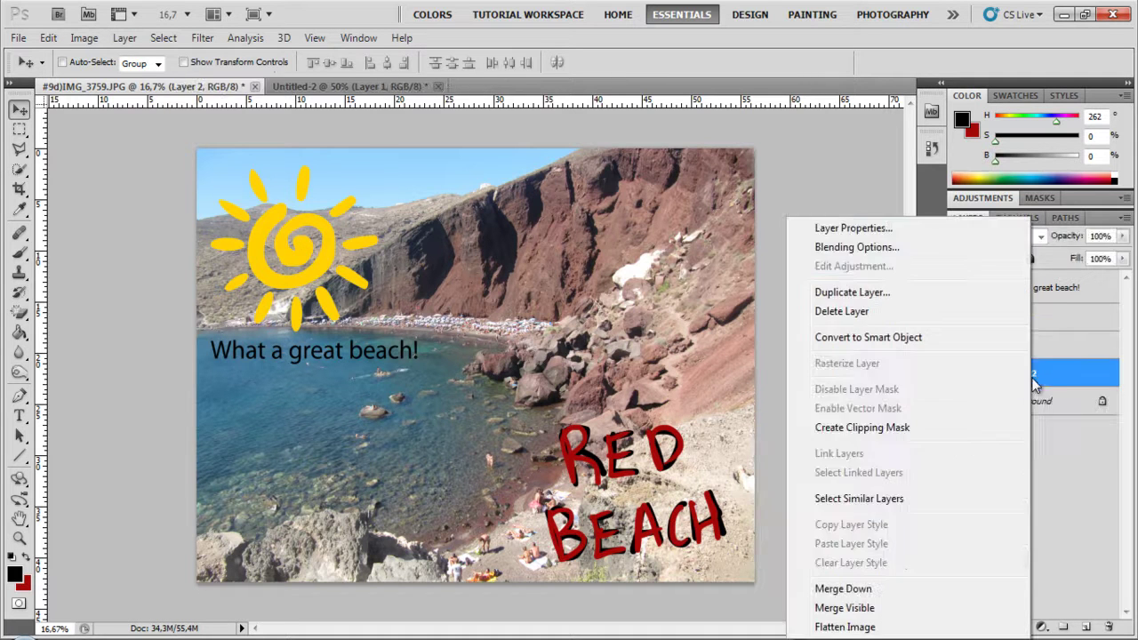
click(1049, 405)
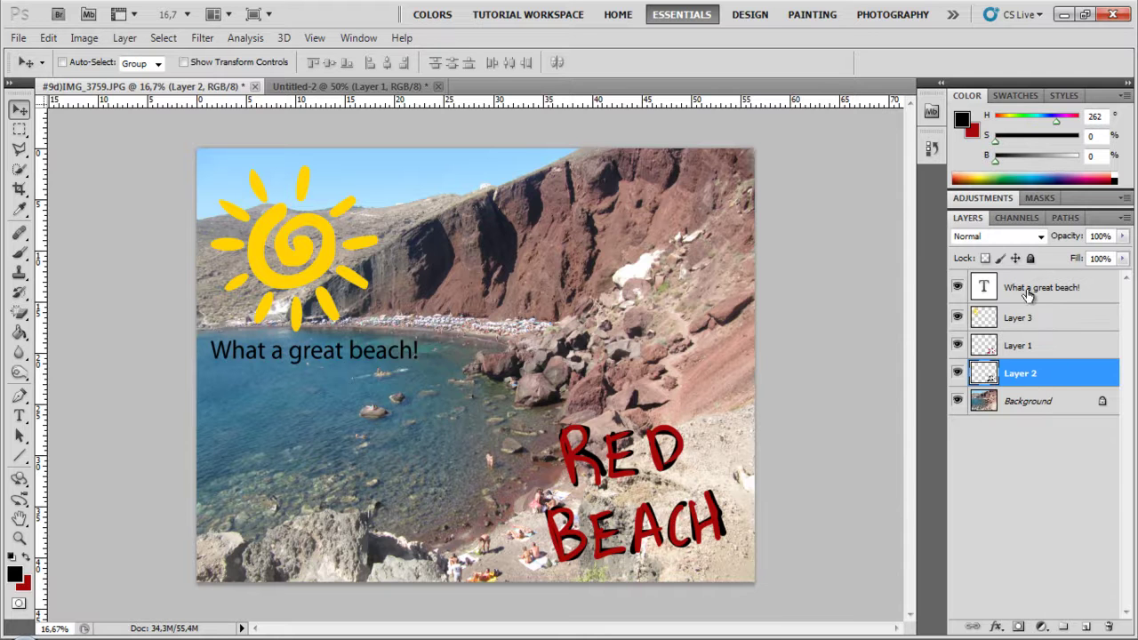
click(1029, 288)
right_click(1027, 288)
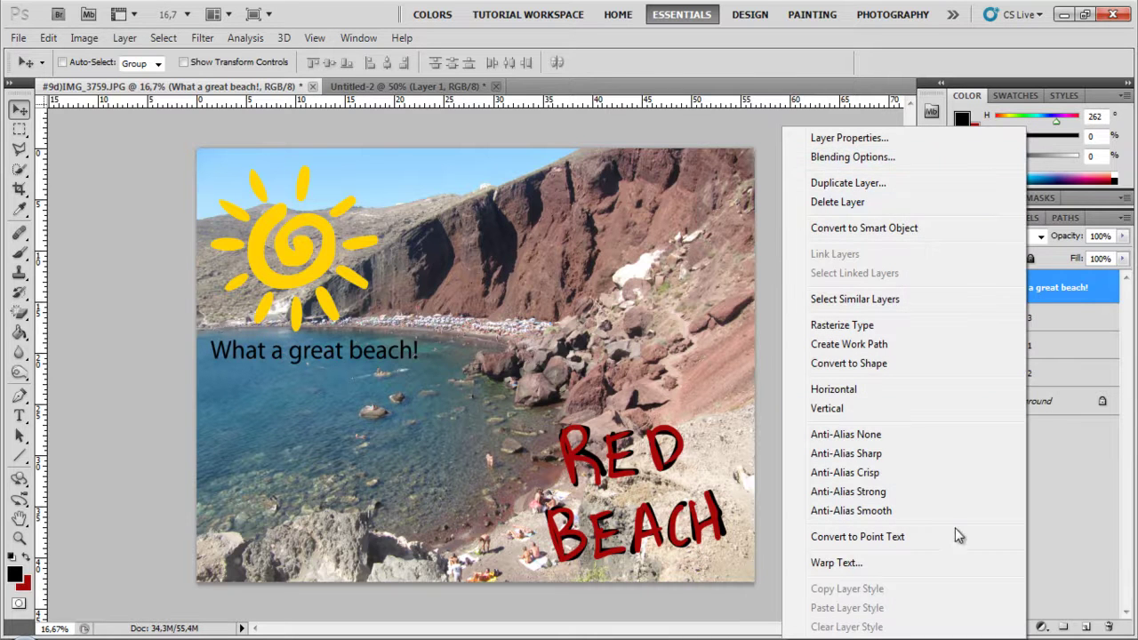
click(1052, 400)
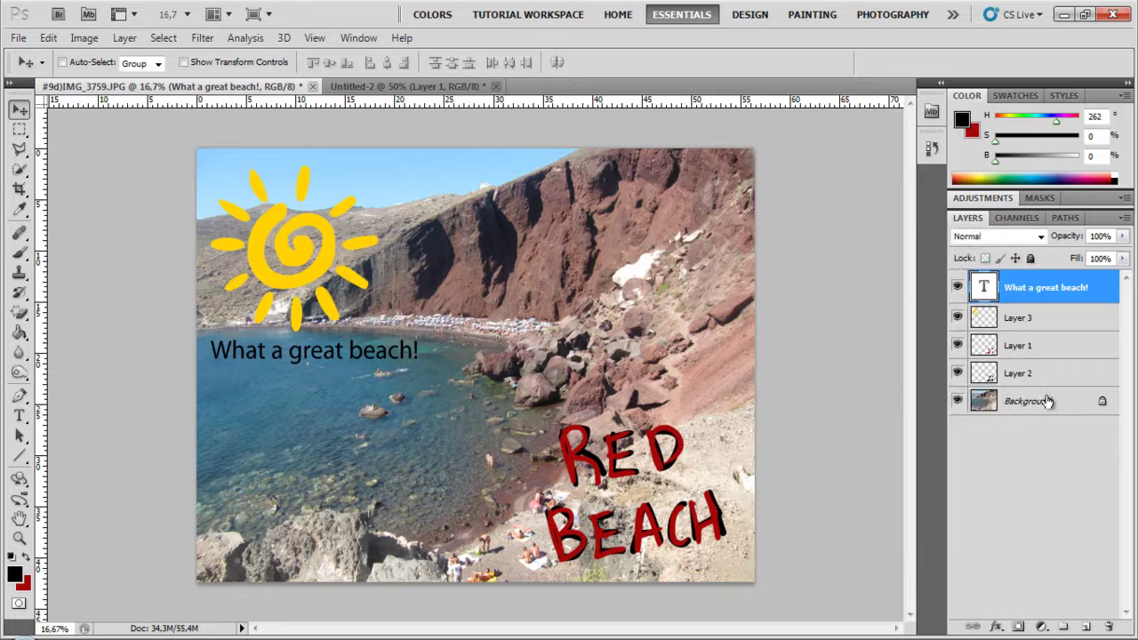
right_click(1047, 400)
click(1077, 451)
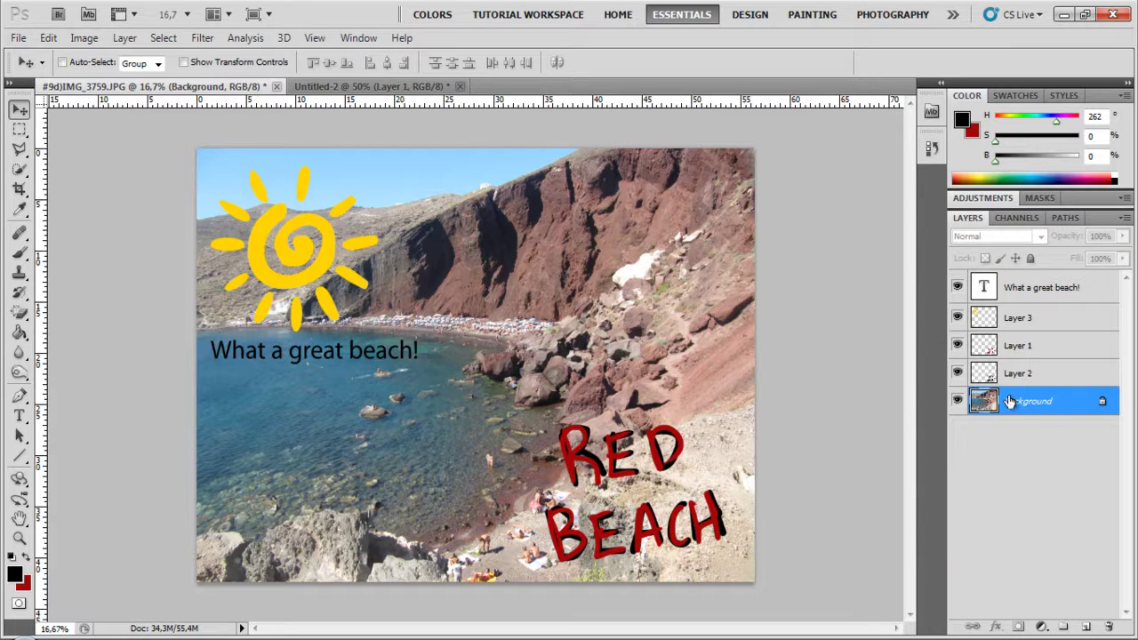
Try to move the locked Background layer up in the layer stack.
click(1023, 299)
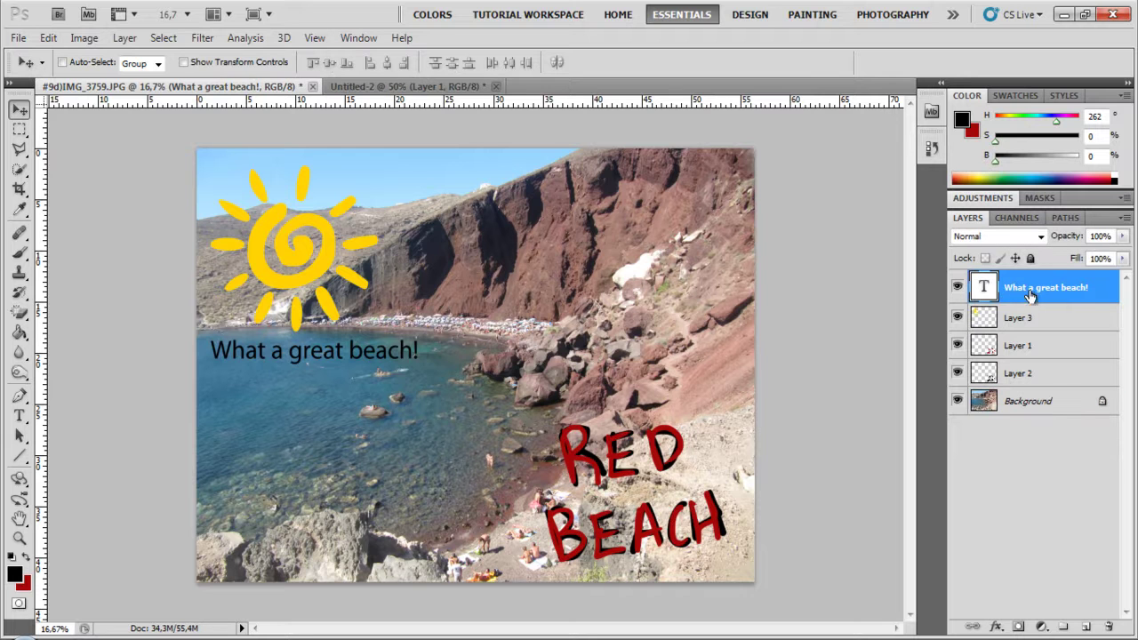
click(989, 407)
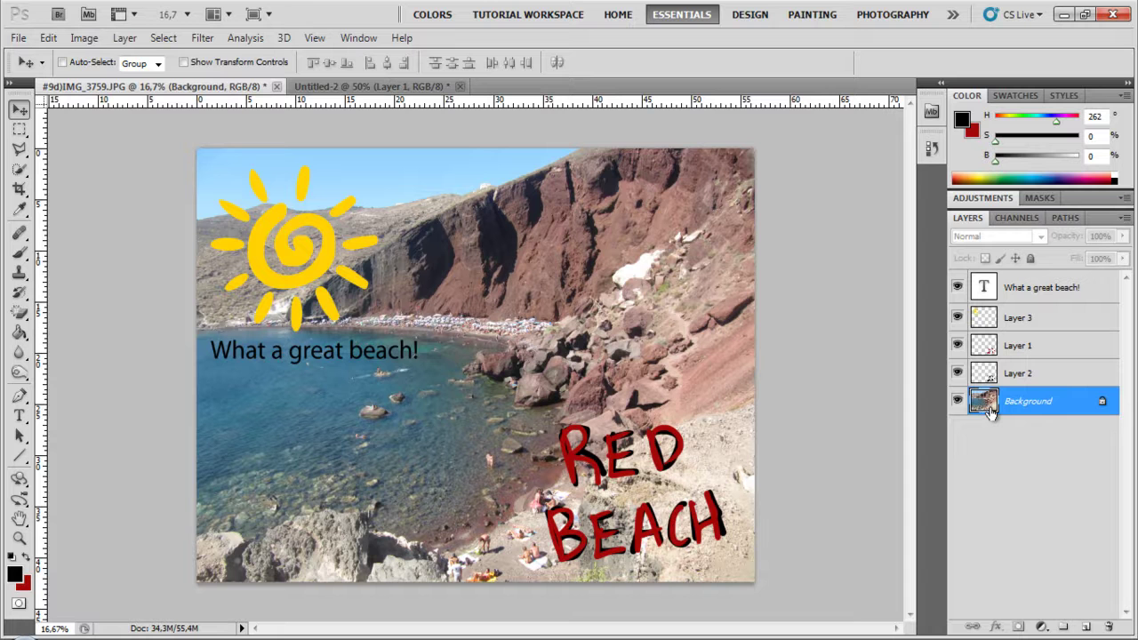
right_click(989, 411)
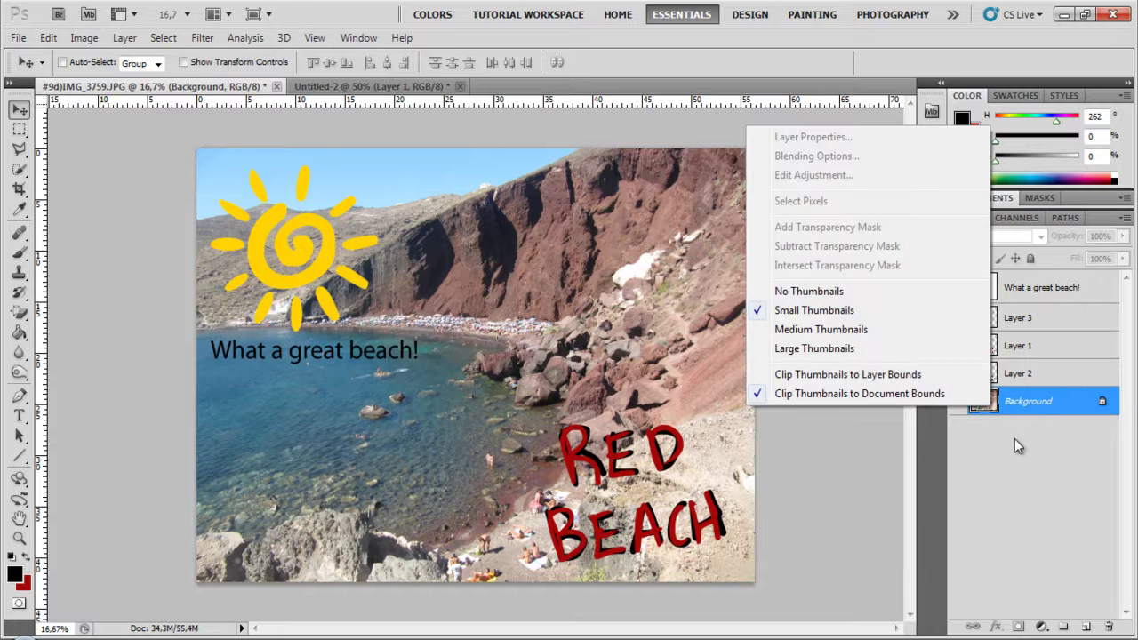
click(1000, 407)
mouse_move(1000, 408)
mouse_down()
mouse_move(993, 285)
mouse_move(1001, 404)
mouse_up()
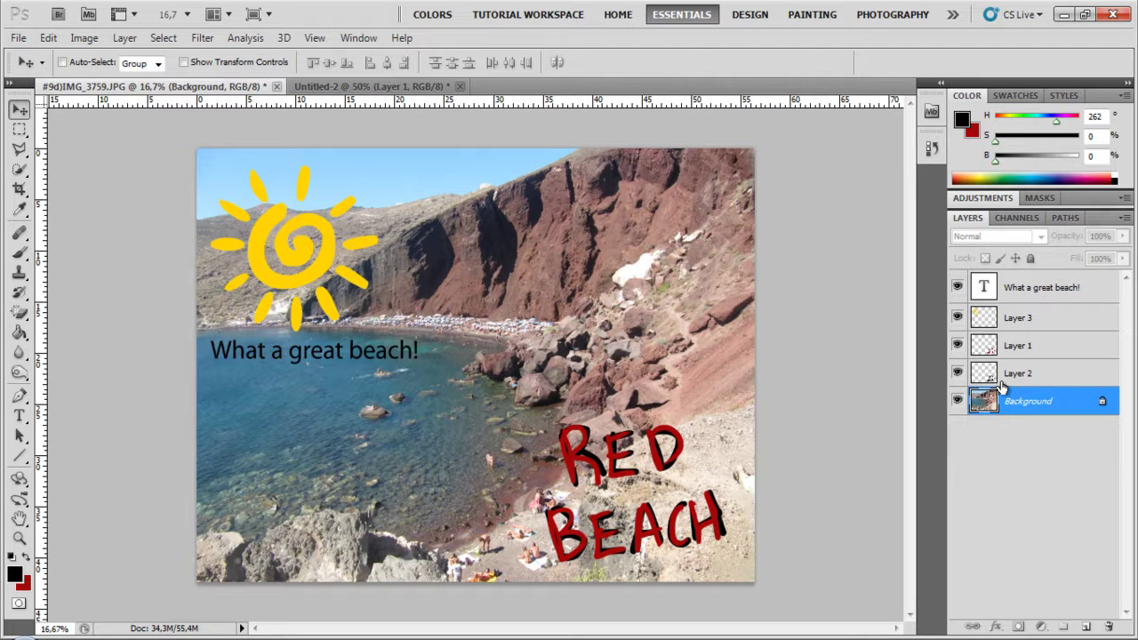
click(1021, 417)
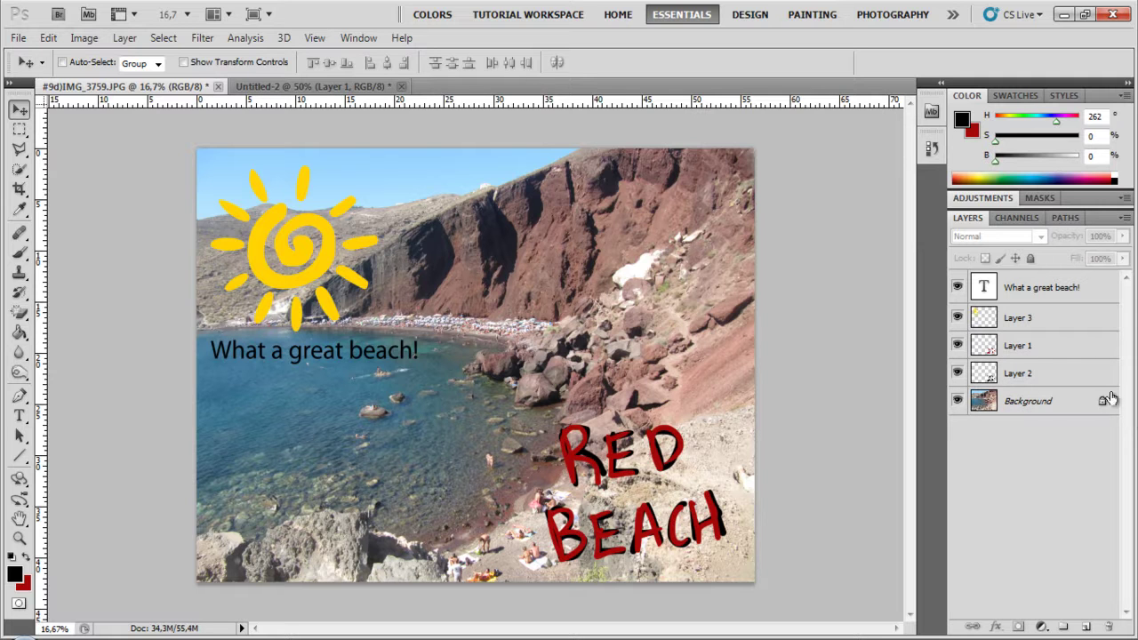
click(986, 409)
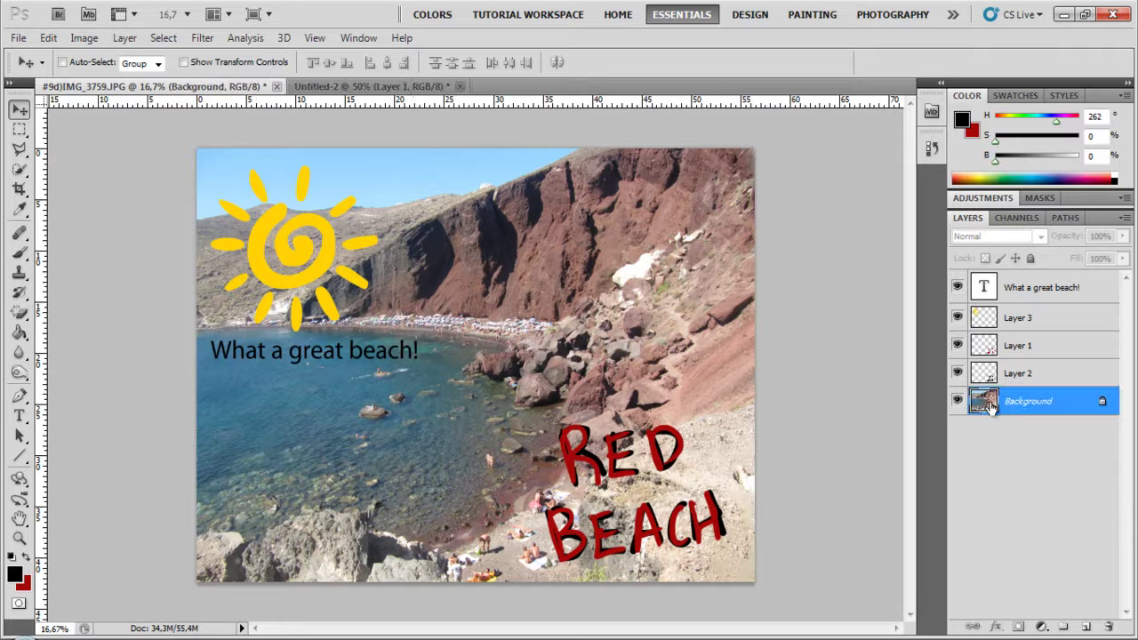
click(120, 37)
mouse_move(146, 37)
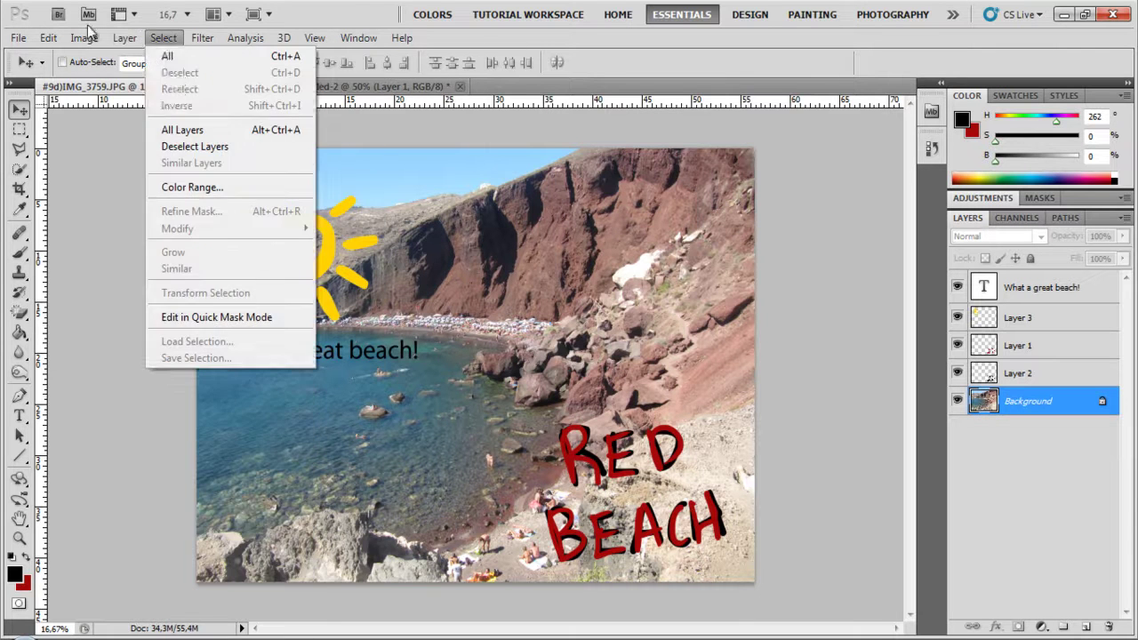
mouse_move(282, 56)
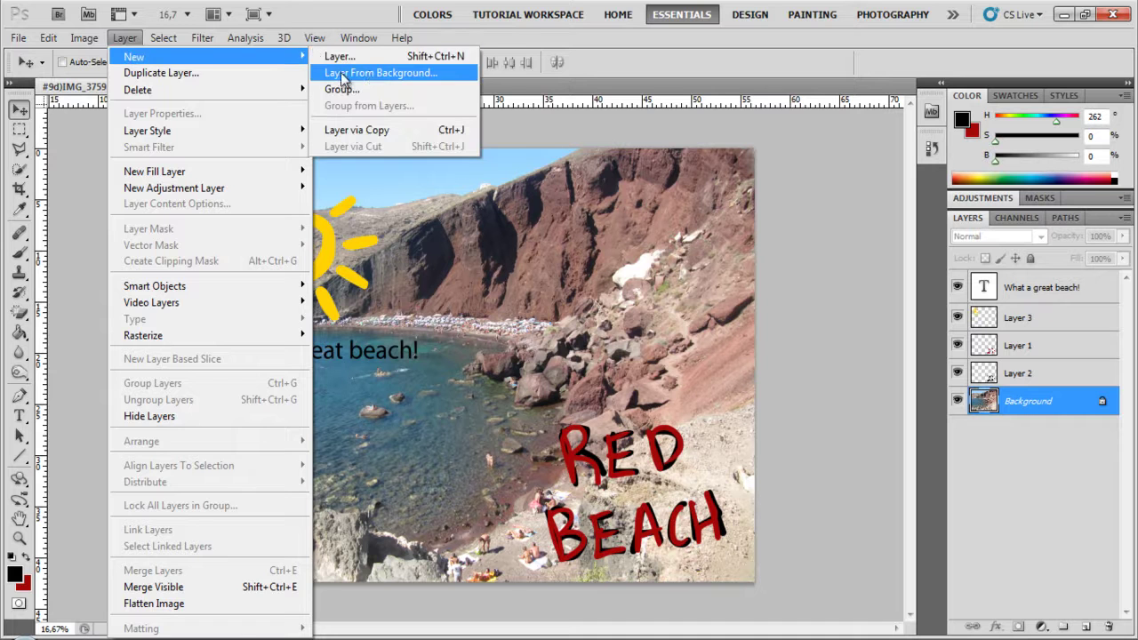
click(585, 64)
right_click(1013, 413)
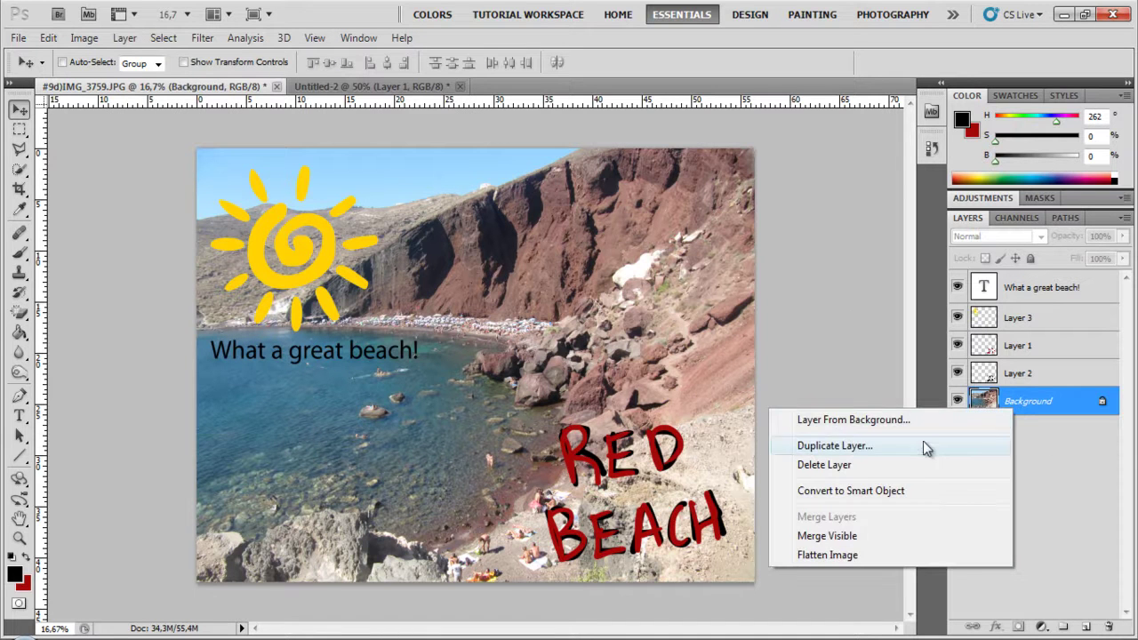
click(1043, 418)
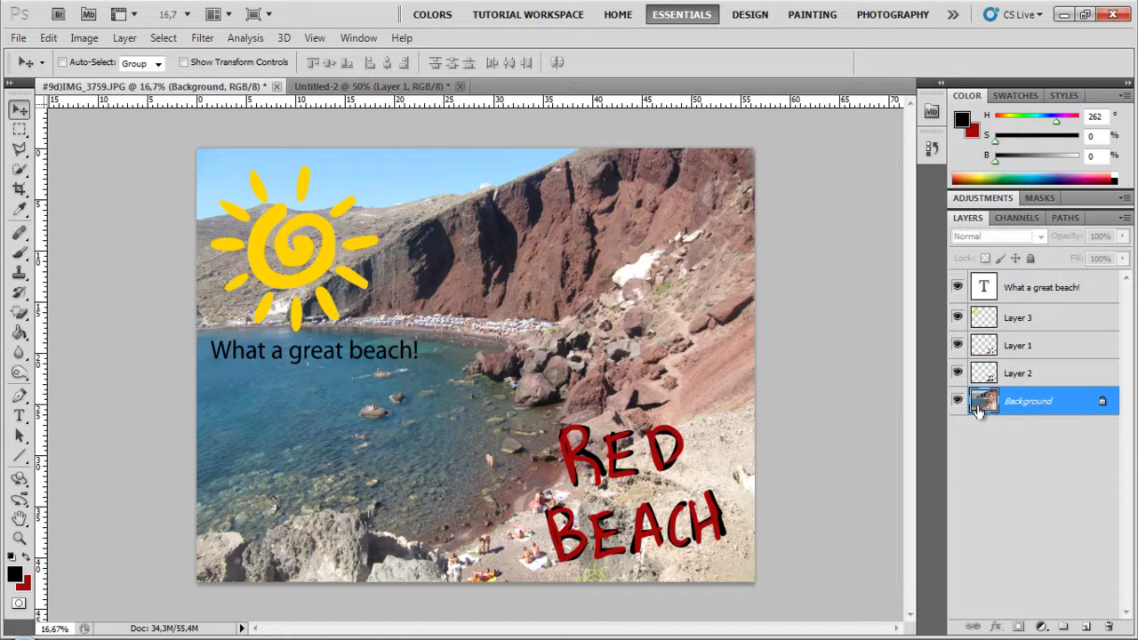
Convert the Background into a regular layer named Photo.
double_click(987, 402)
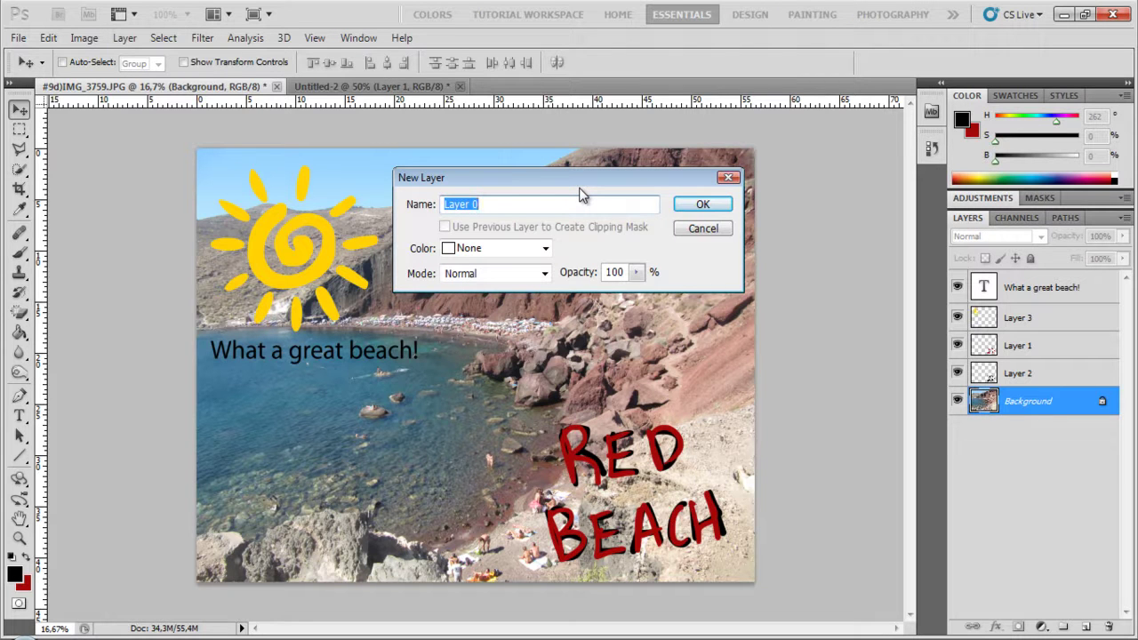
text(Photo)
click(684, 207)
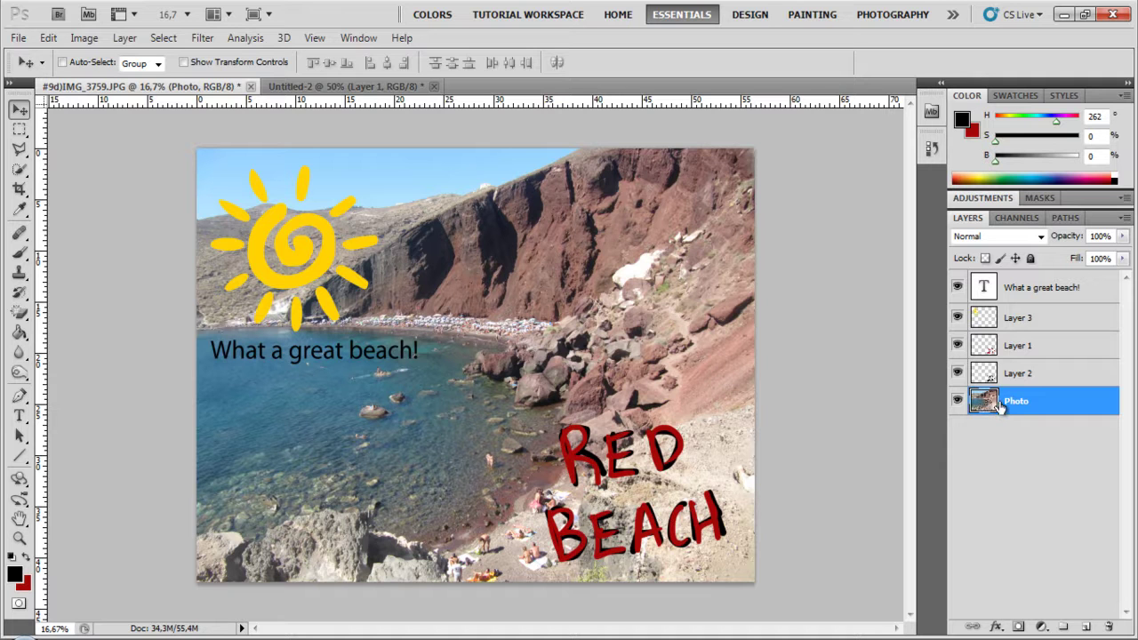
Bring the Photo layer to the top of the layer stack and return it to the bottom below Layer 2.
drag(1000, 405, 987, 277)
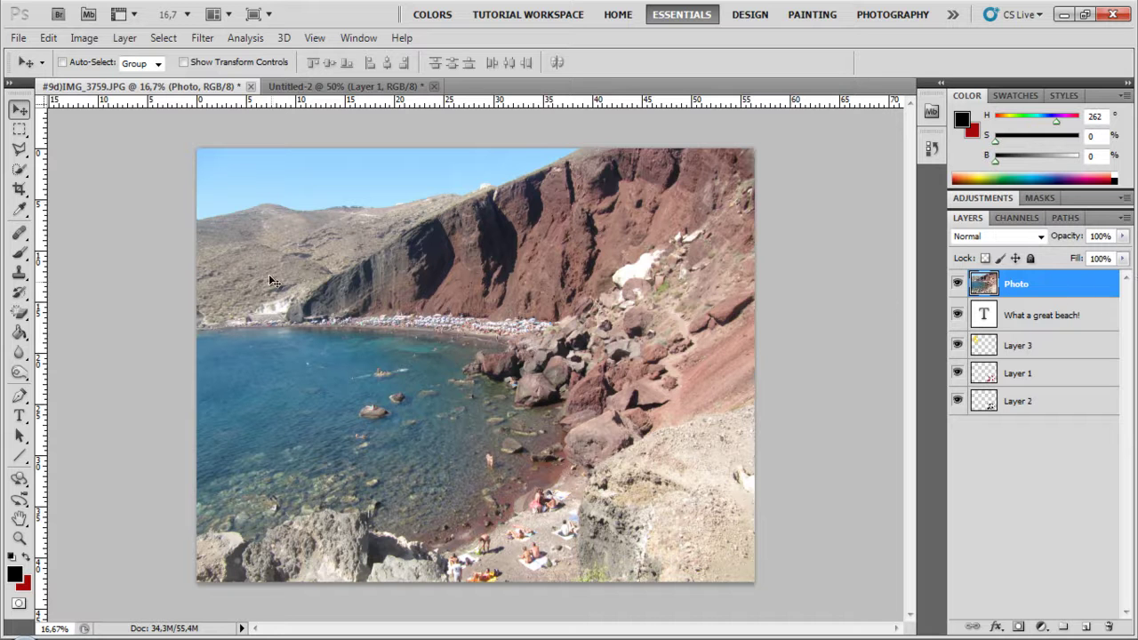
drag(996, 293, 999, 415)
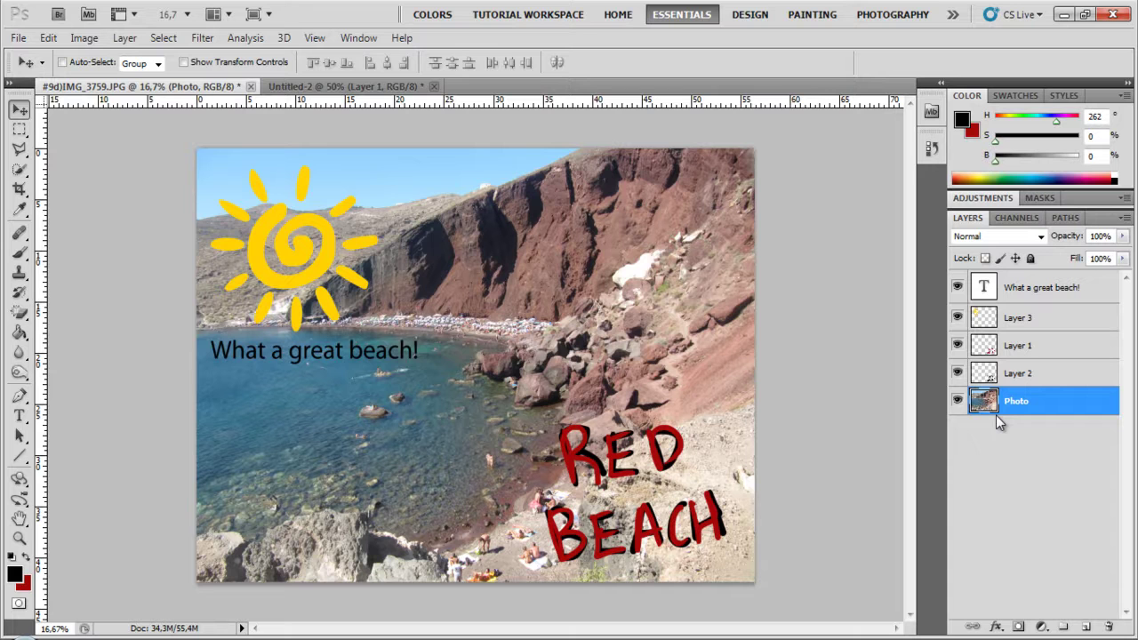